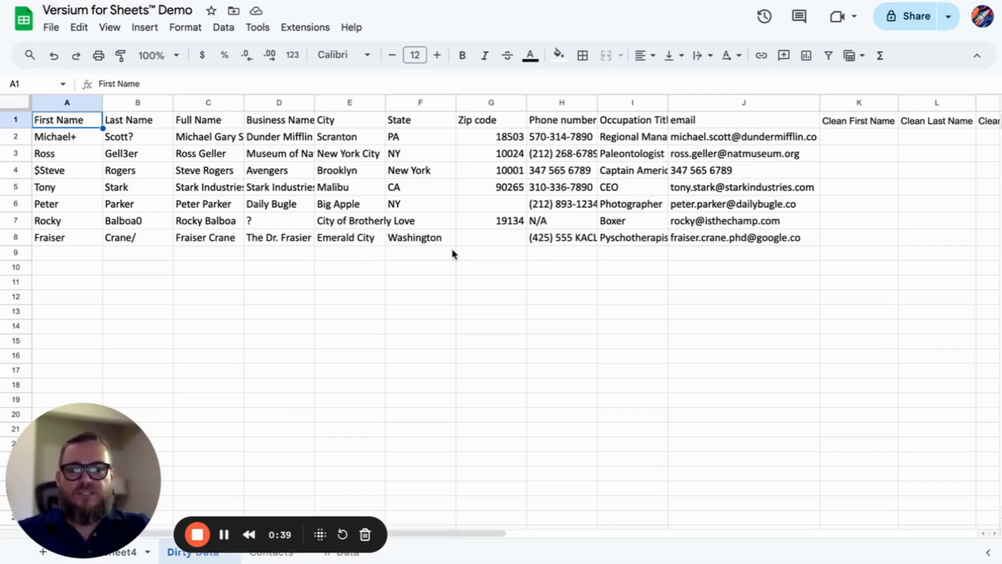
Step: Review the dirty names Michael+ and $Steve, then auto-fit column E to show 'City of Brotherly Love'
left_click(74, 137)
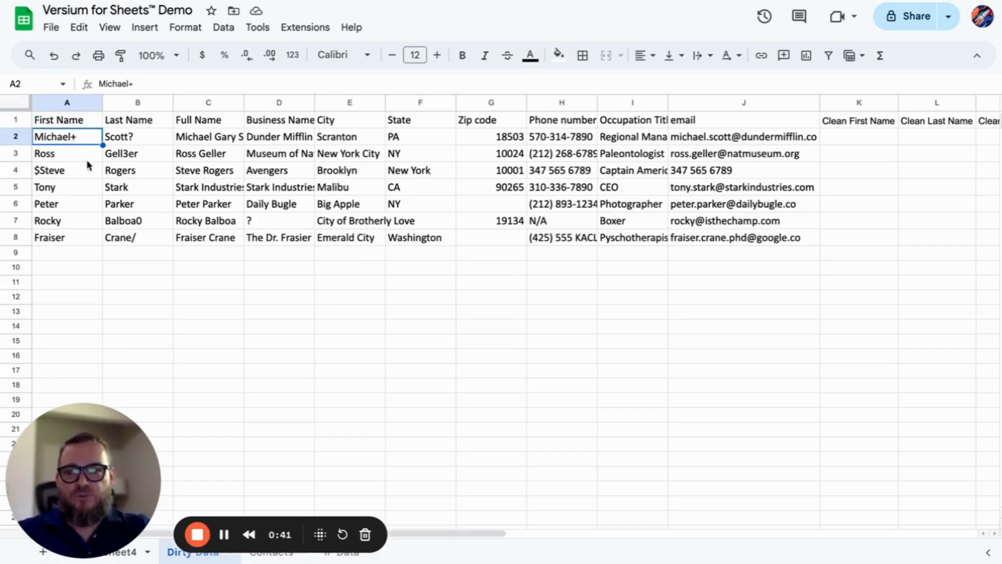
left_click(85, 177)
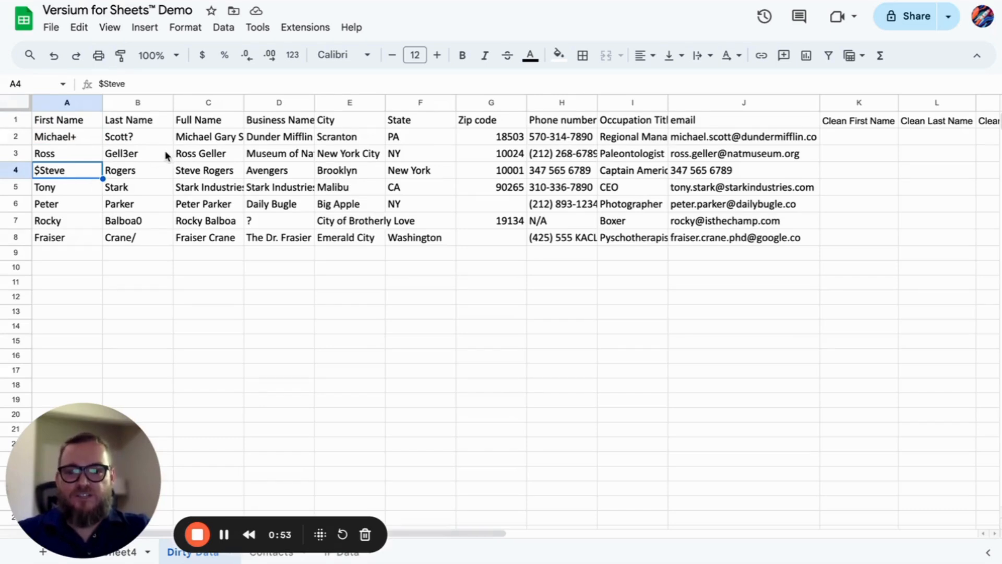
left_click(364, 225)
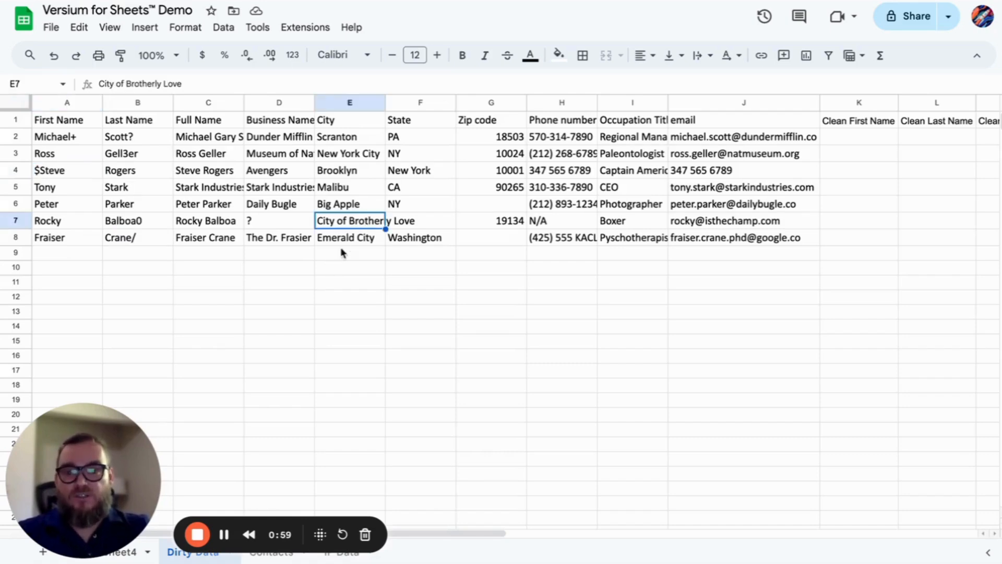
double_click(385, 102)
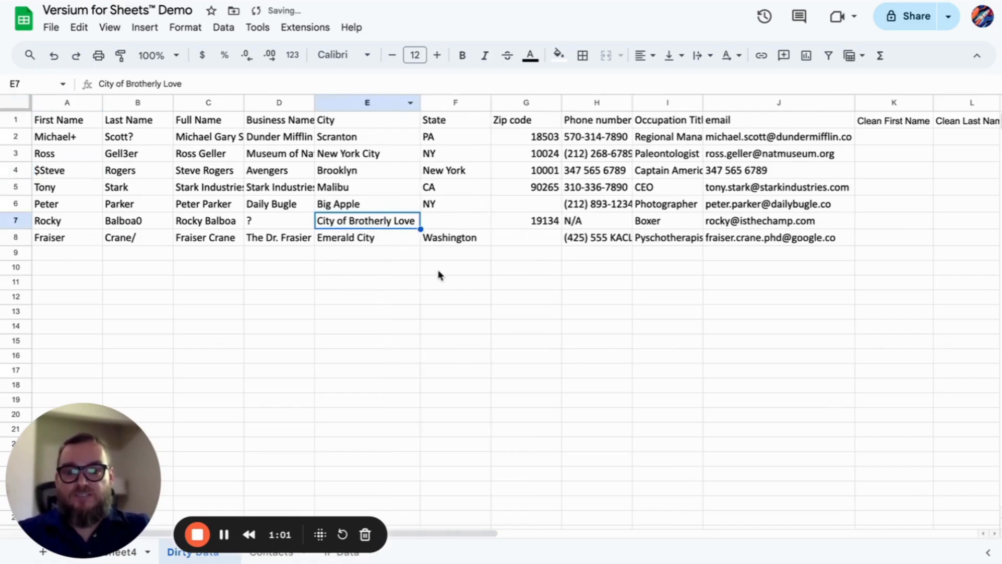
left_click(883, 140)
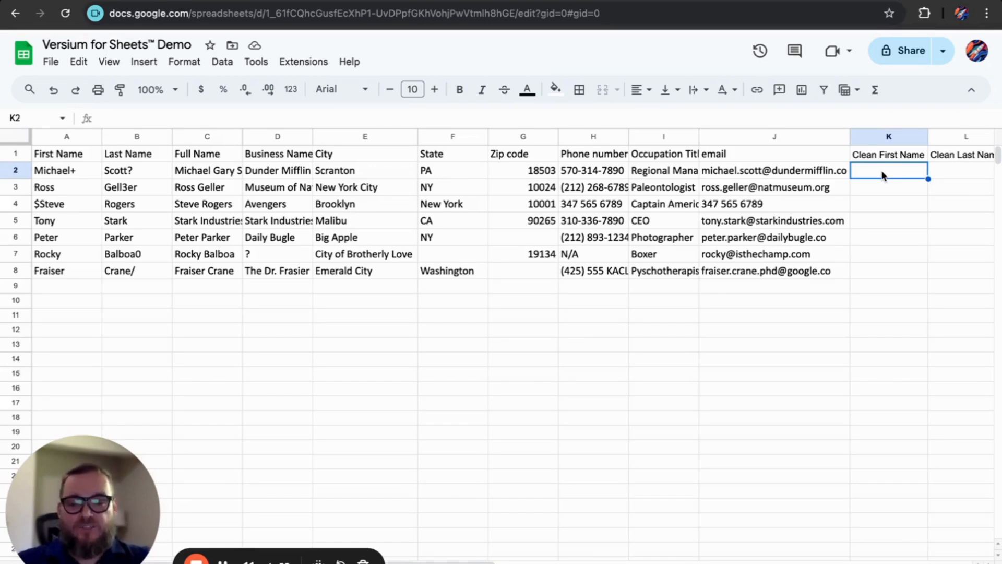
Step: Enter =Versium_DataPrep_CleanName(A2) in K2 so it returns 'Michael'
type("=")
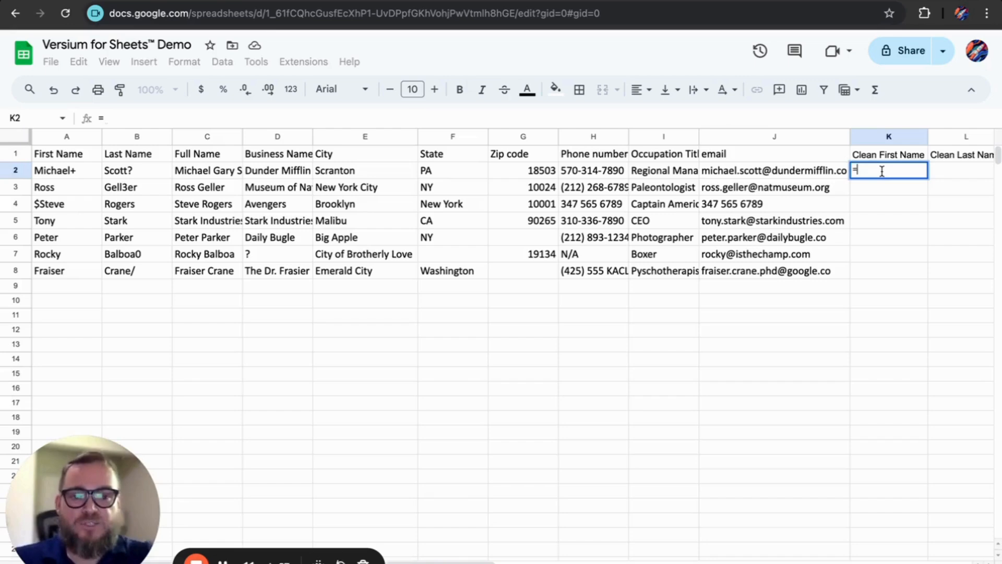
type("VERSIUM")
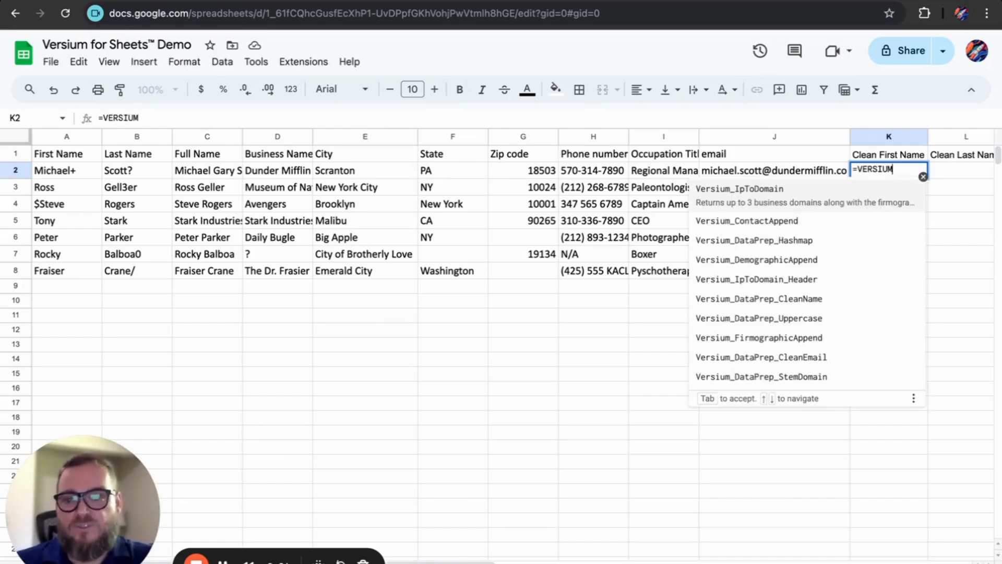
type("_")
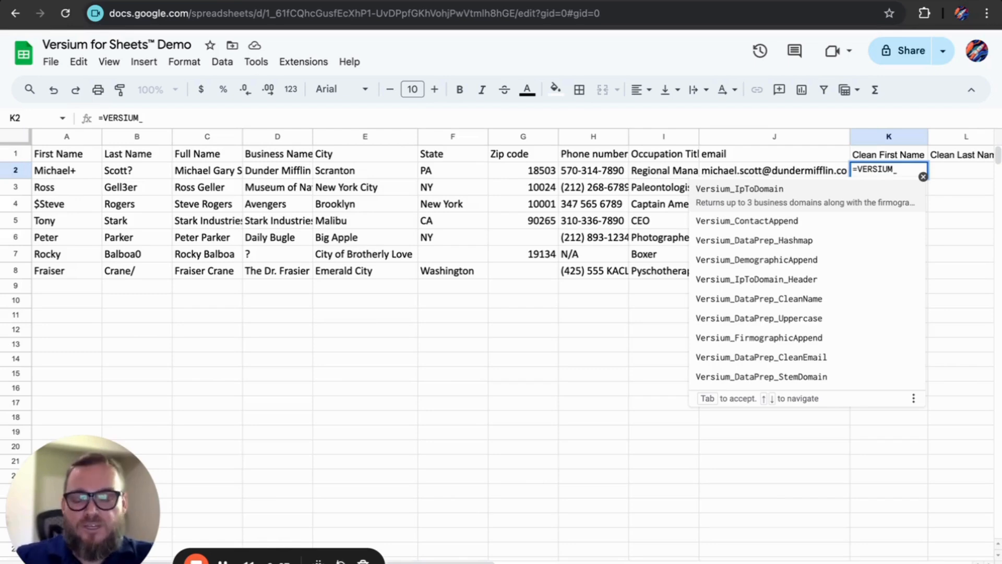
type("Dat")
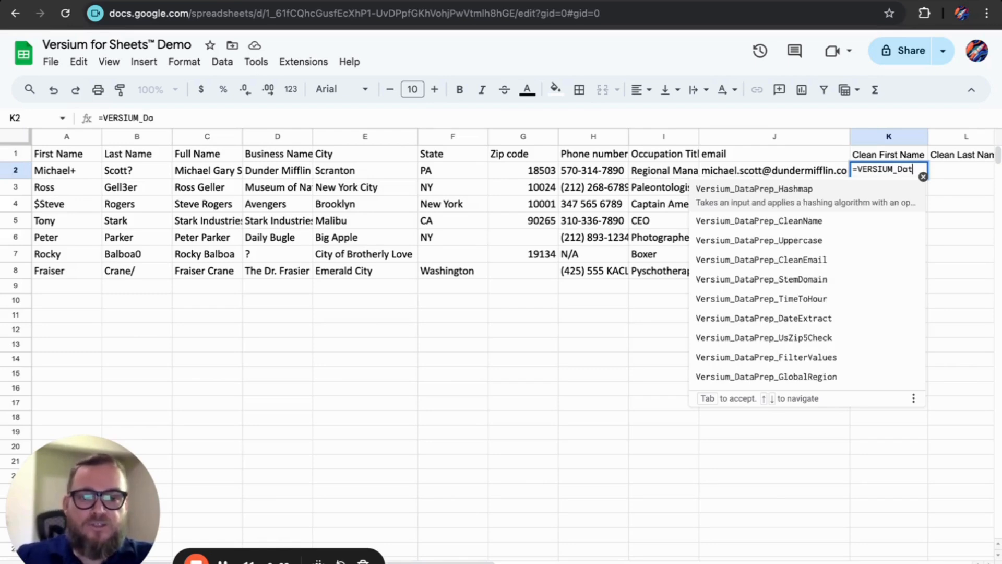
type("aPREP")
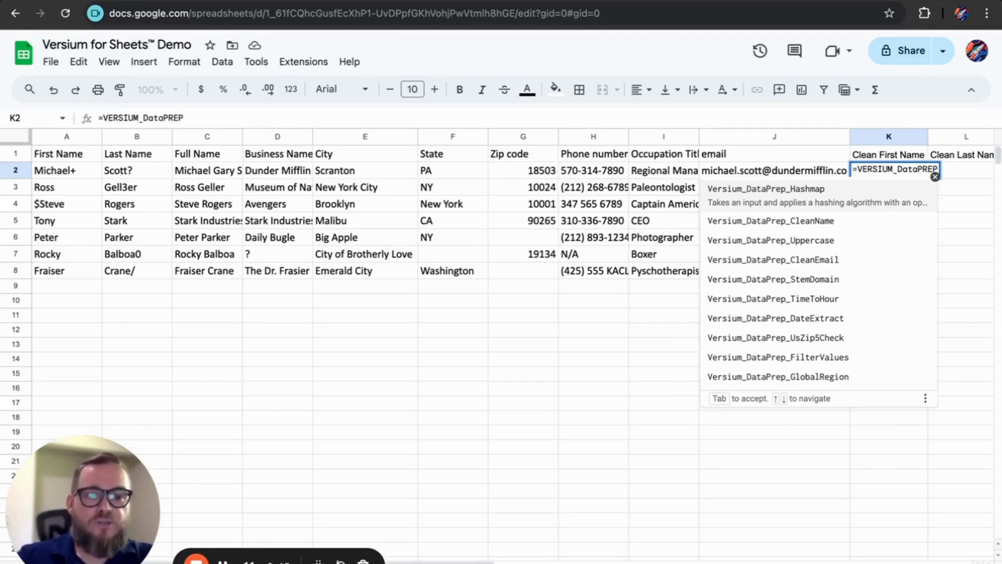
type("_f")
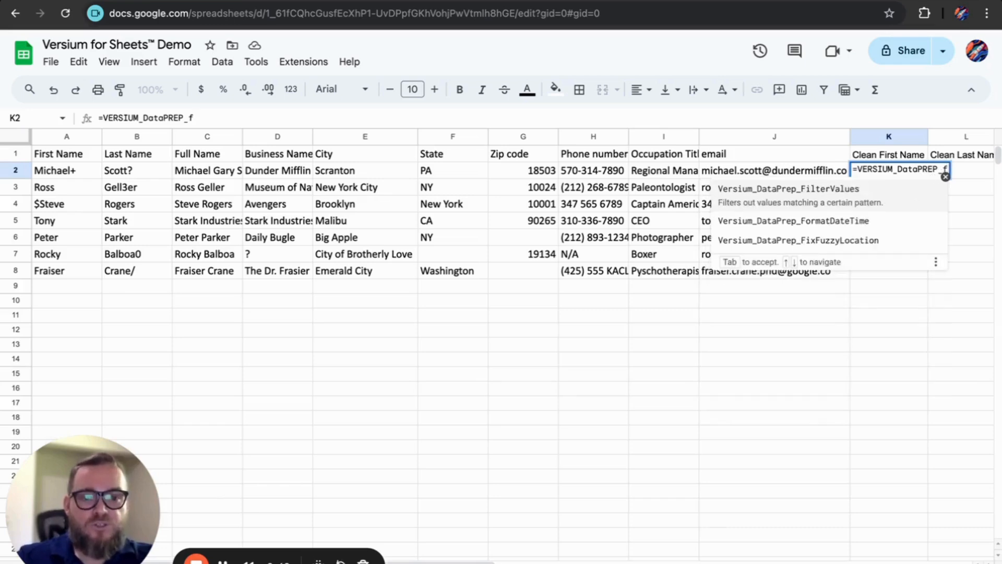
key("BackSpace")
type("F")
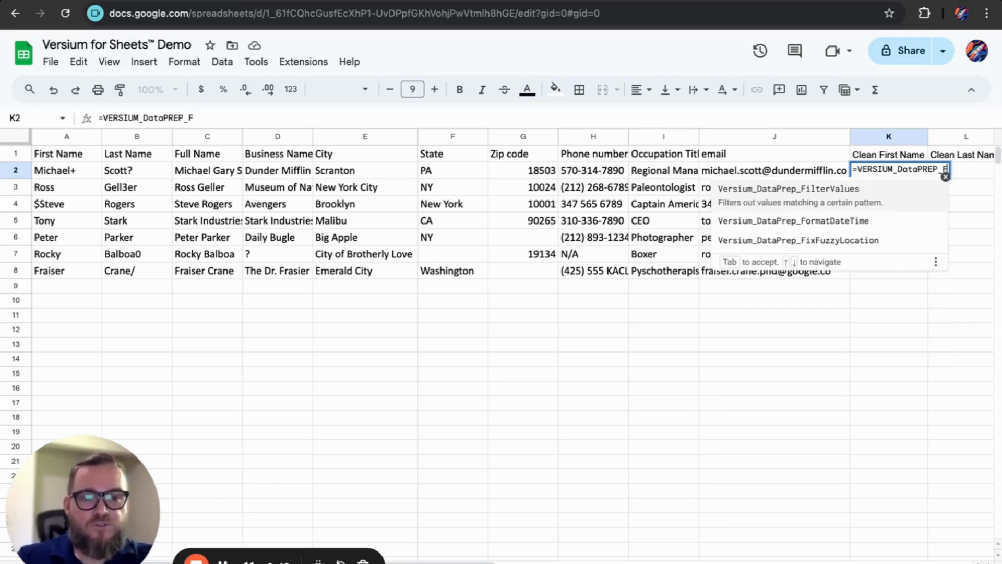
key("BackSpace")
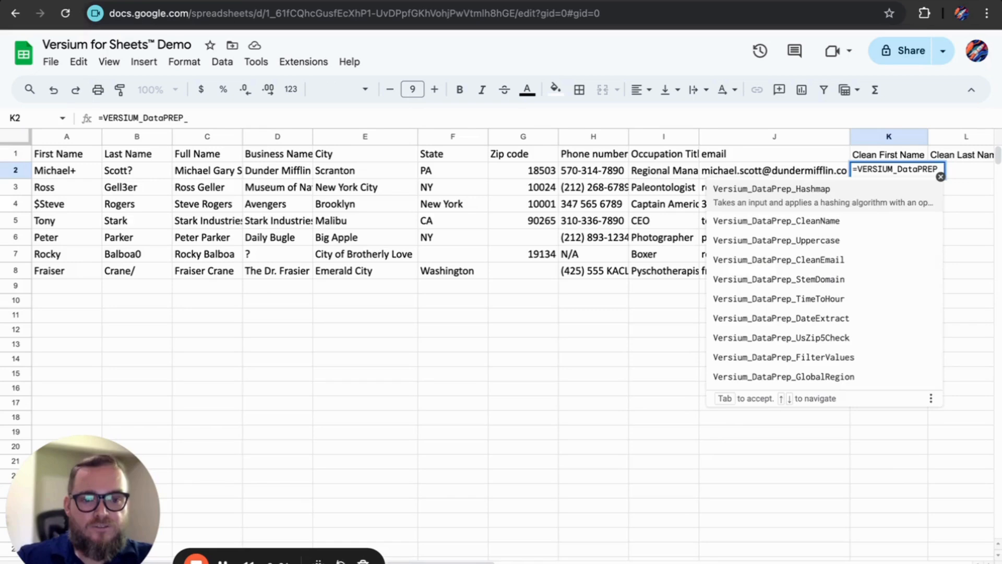
left_click(772, 223)
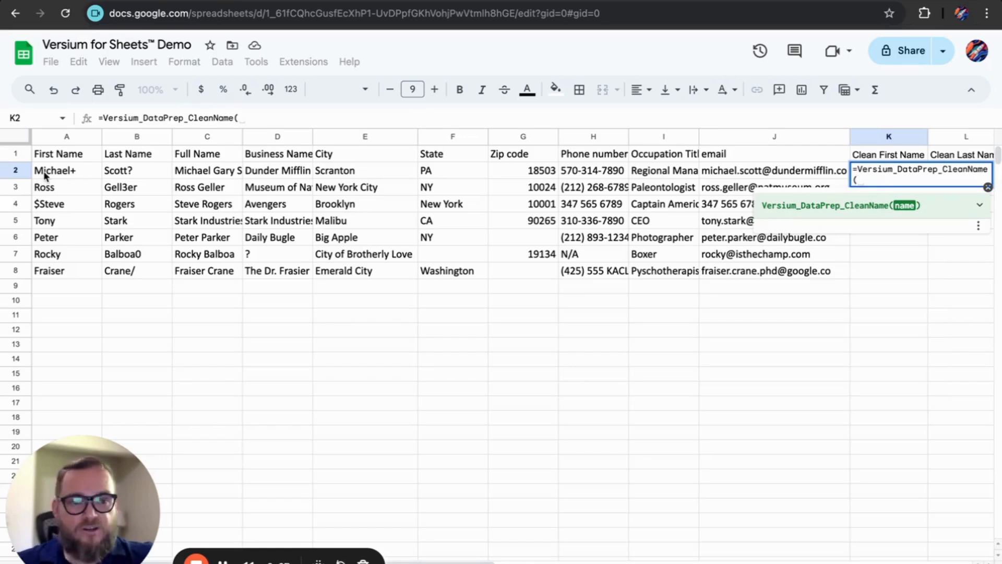
left_click(980, 205)
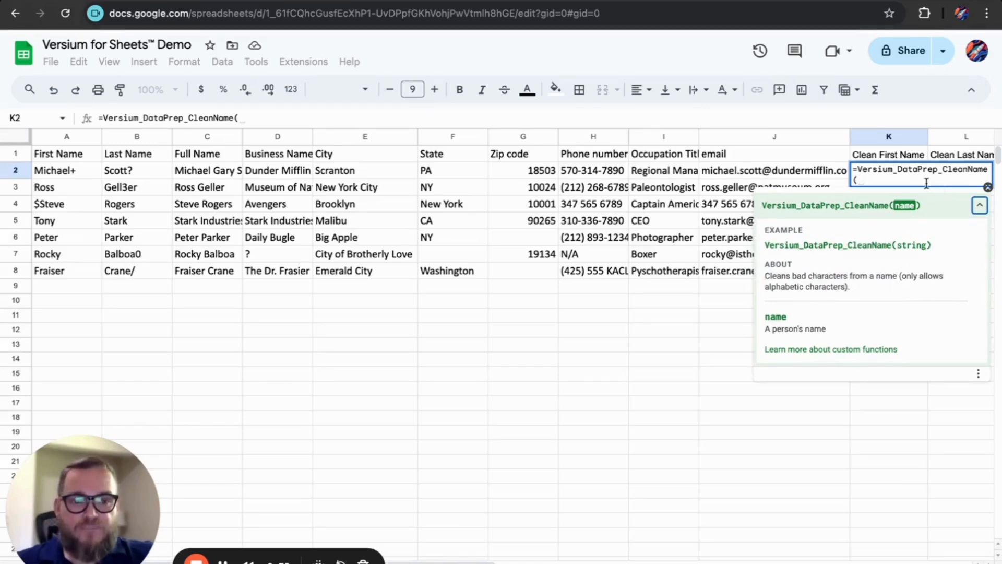
left_click(64, 178)
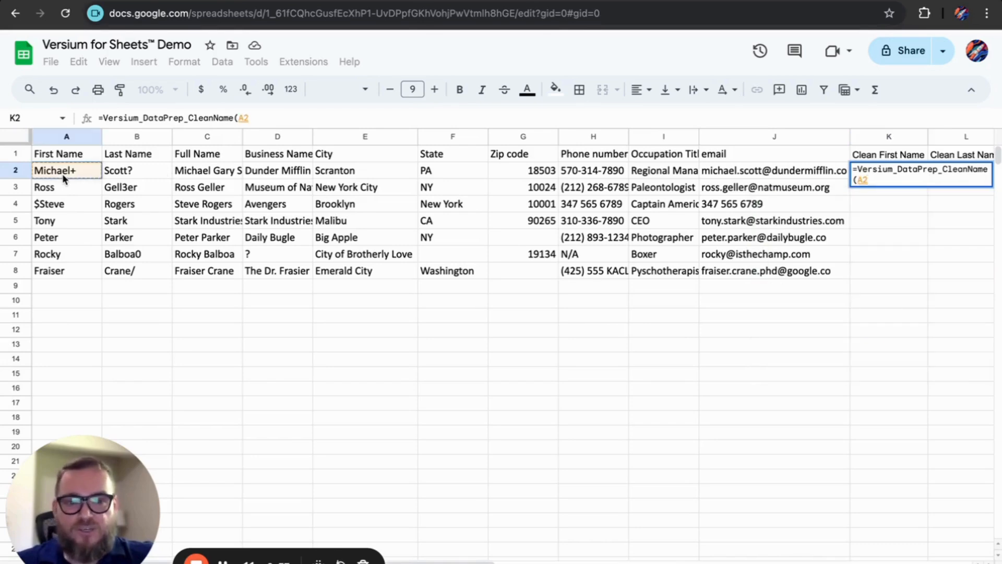
key("Return")
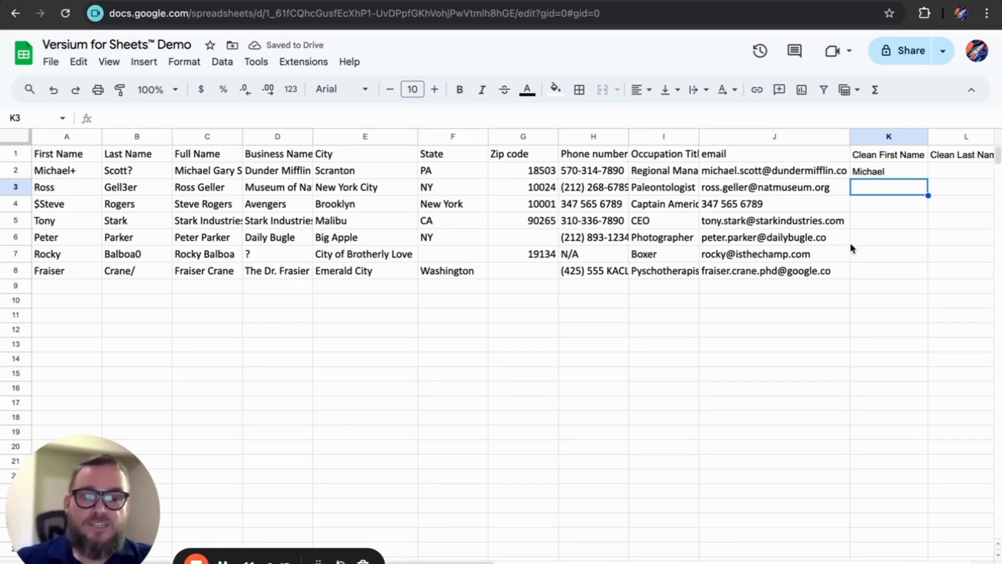
Step: Fill the CleanName formula down K2:K8, then across into column L for the last names
left_click(906, 173)
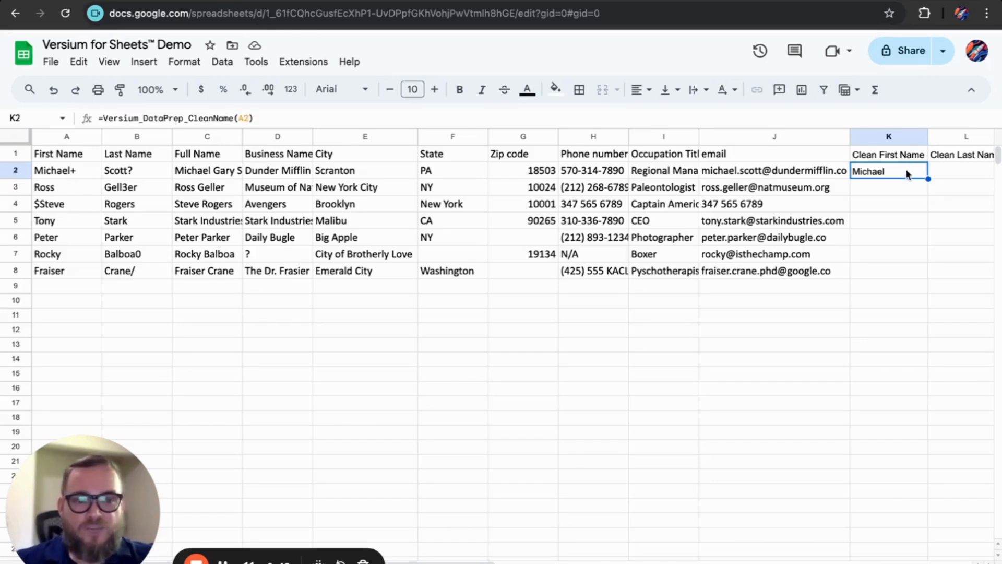
left_click_drag(929, 179, 905, 278)
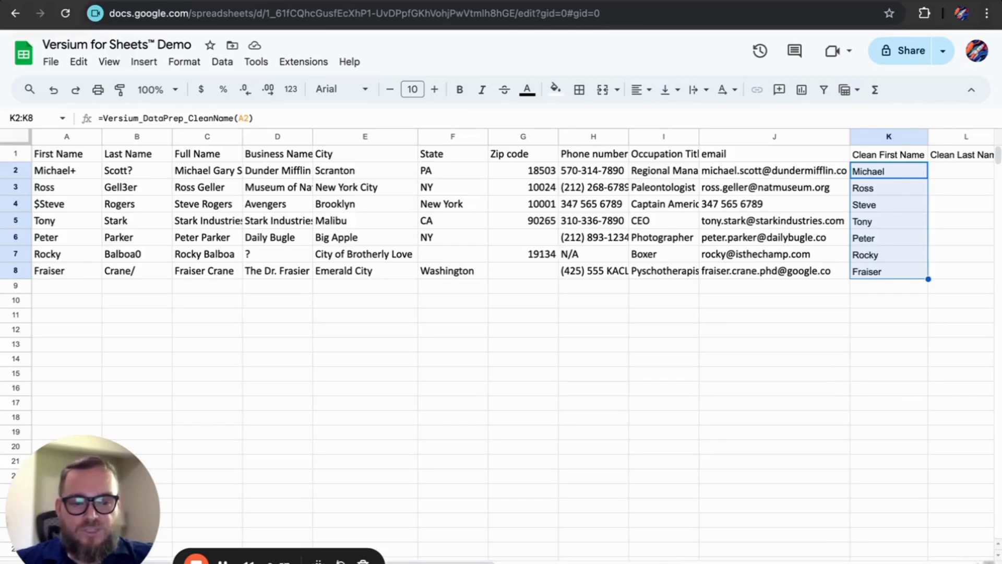
scroll(887, 397, "right", 2)
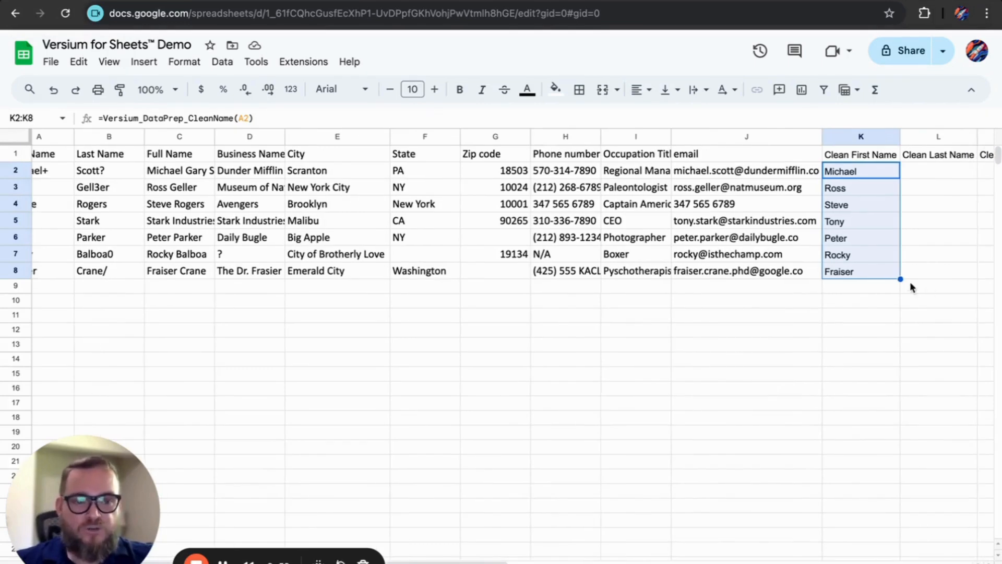
left_click_drag(901, 279, 973, 274)
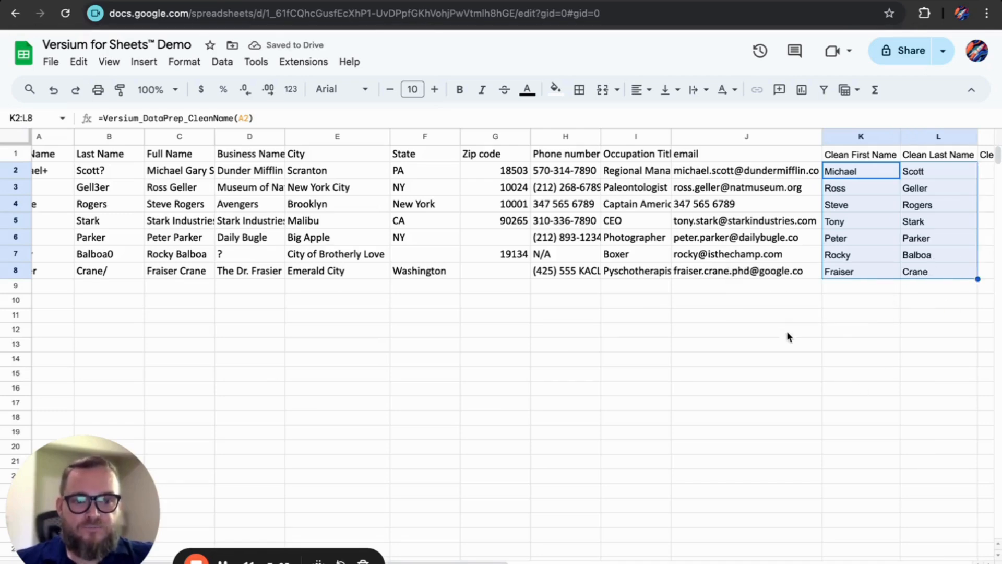
left_click(908, 171)
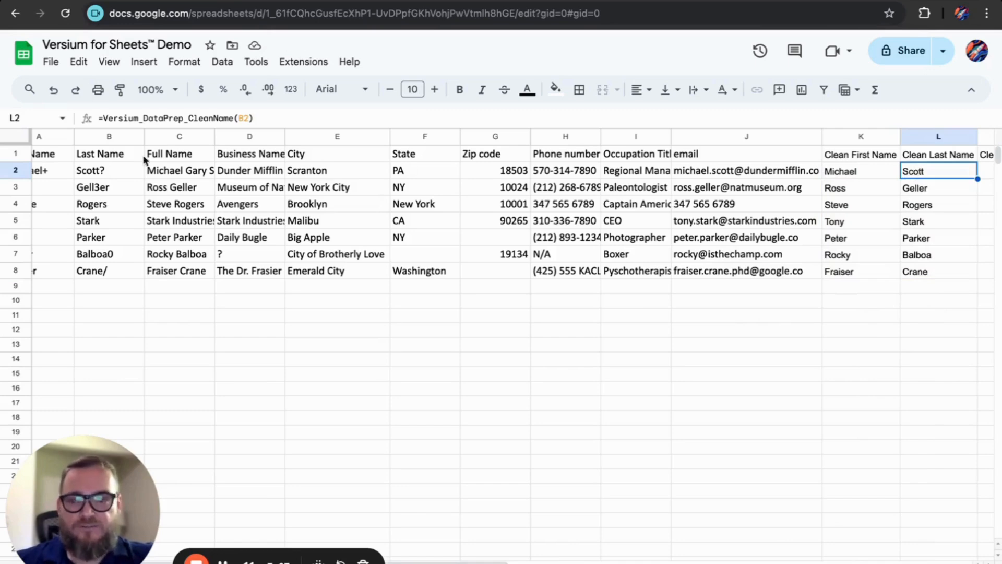
left_click(101, 192)
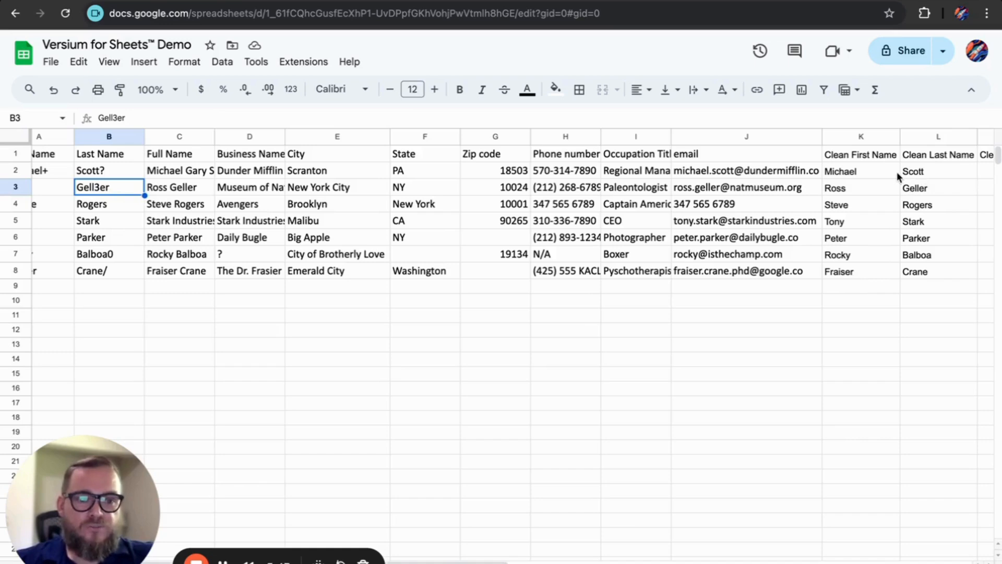
left_click(871, 156)
left_click(929, 155)
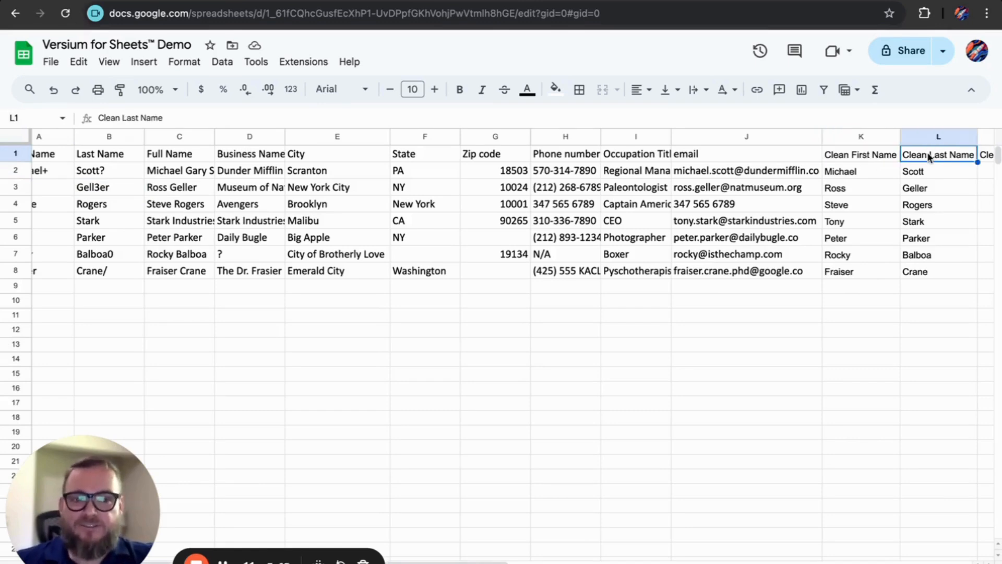
left_click(876, 154)
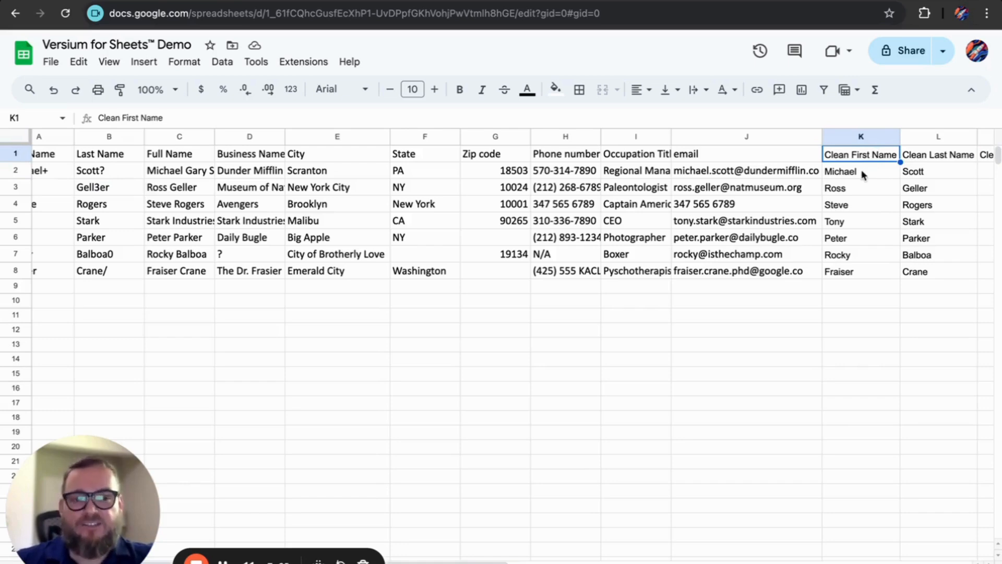
left_click(833, 175)
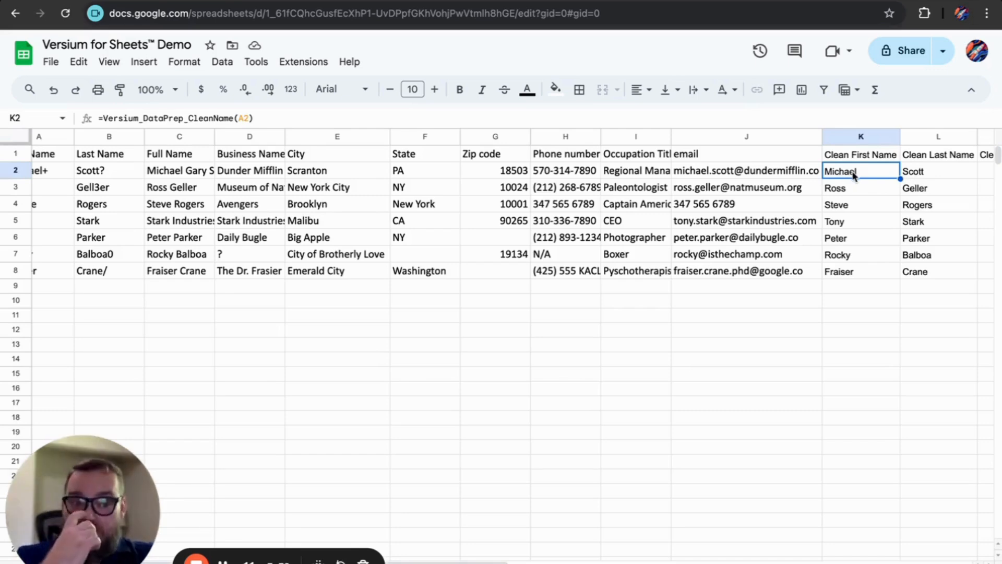
left_click(986, 175)
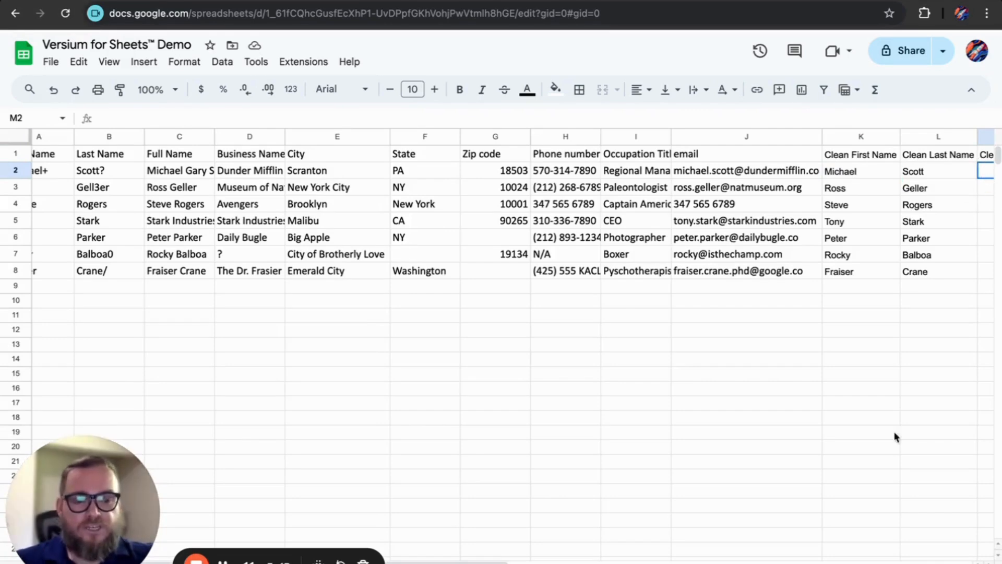
Step: Enter =Versium_DataPrep_CleanEmail(J2) in M2 to validate the first contact's email
scroll(896, 437, "right", 3)
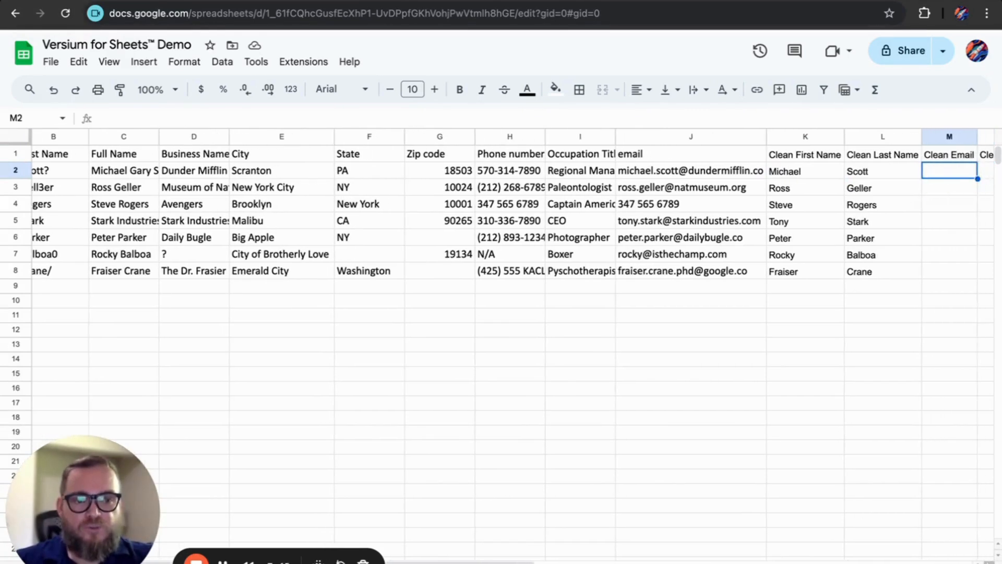
scroll(832, 404, "right", 2)
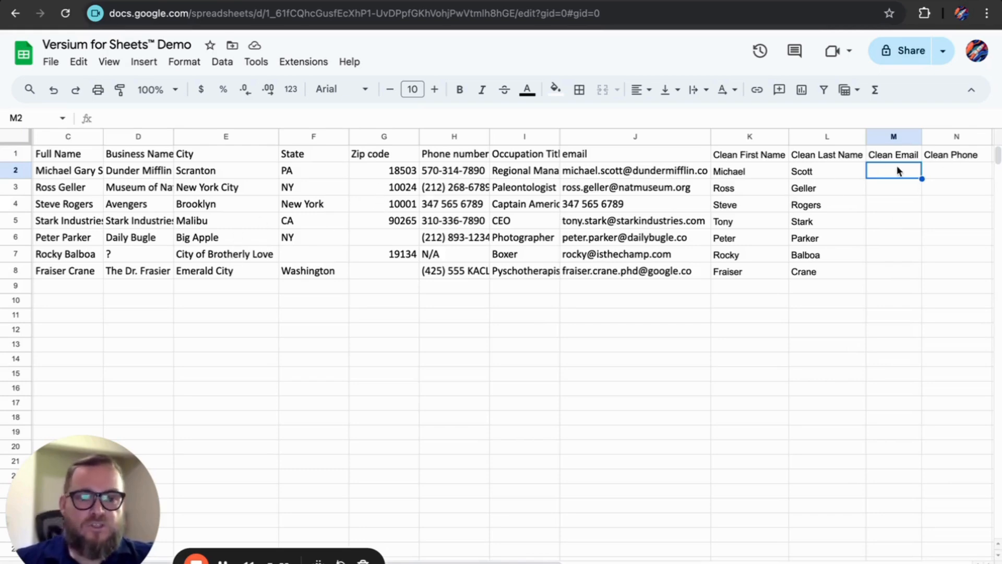
type("=VERSIUM_")
type("DA")
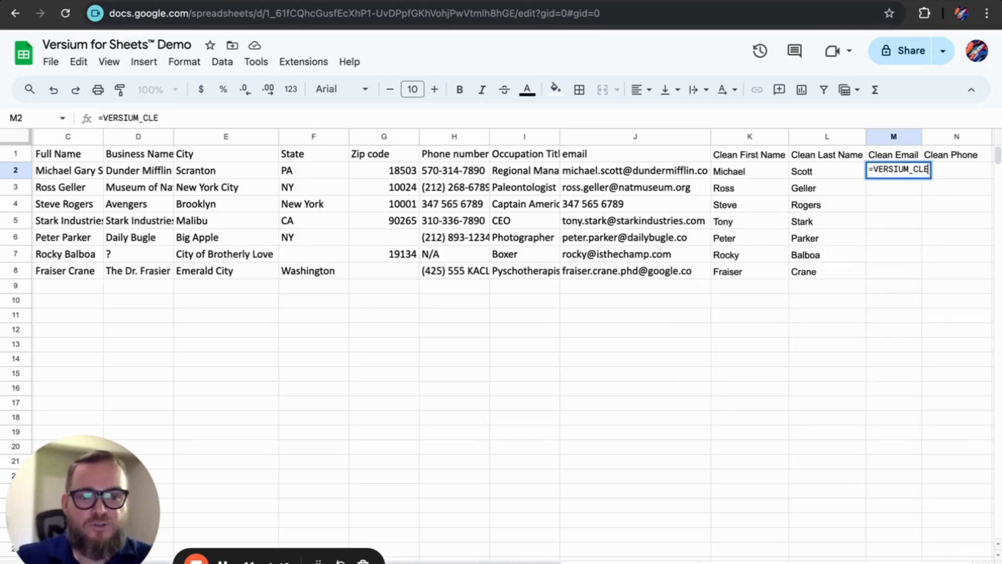
type("TA")
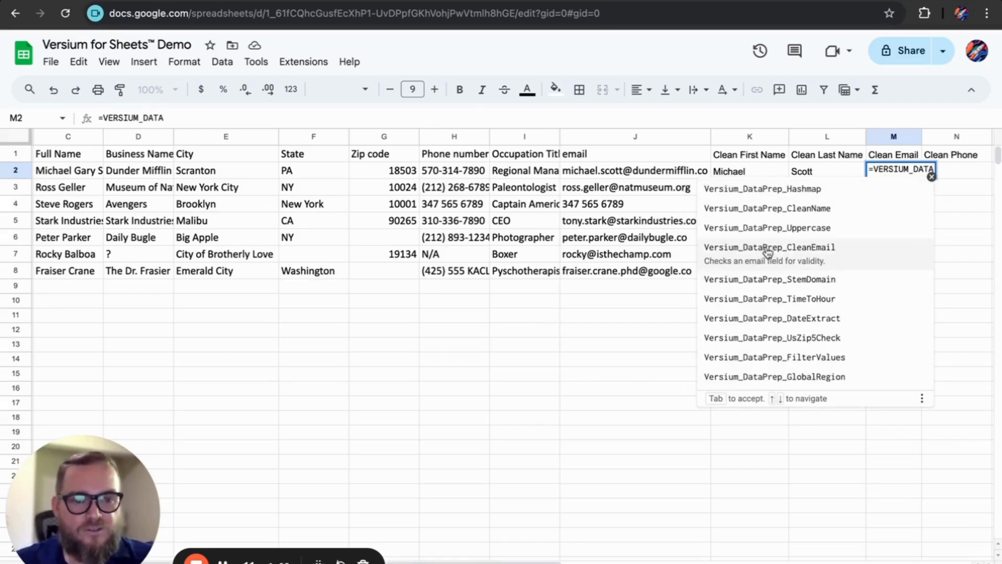
left_click(767, 253)
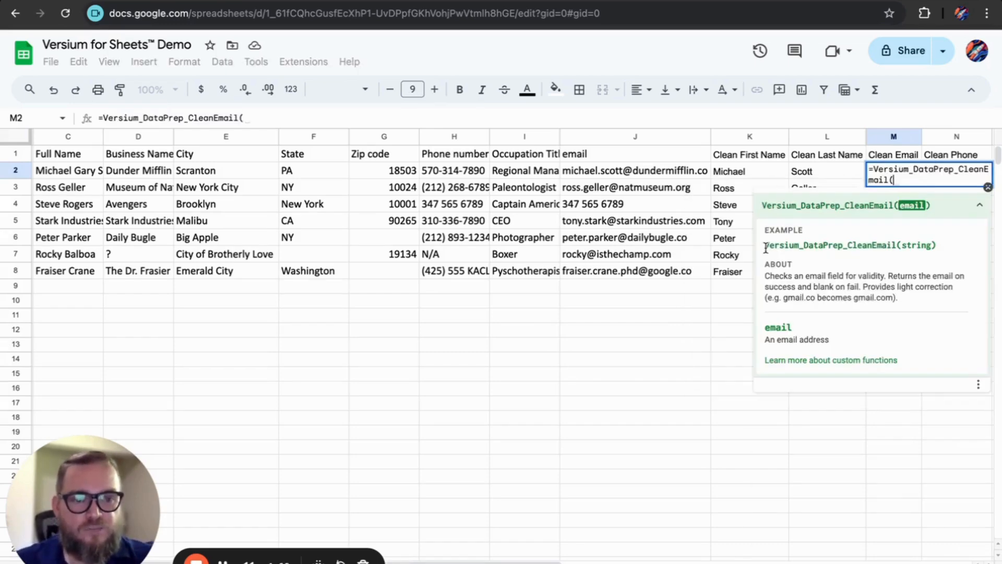
left_click(597, 172)
key("Return")
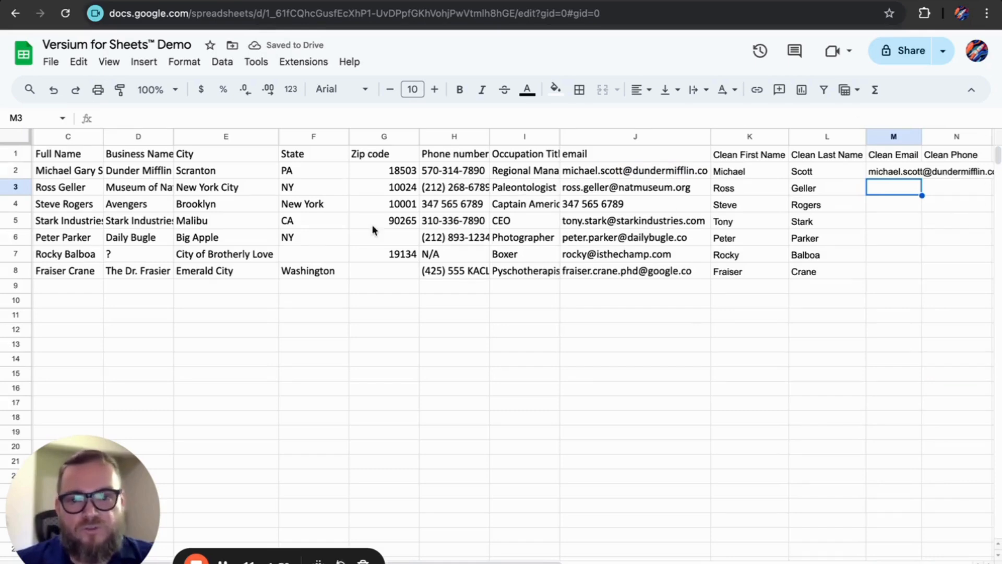
Step: Copy the CleanEmail formula down to M8 and auto-fit column M to the emails
left_click(899, 175)
left_click_drag(921, 178, 890, 277)
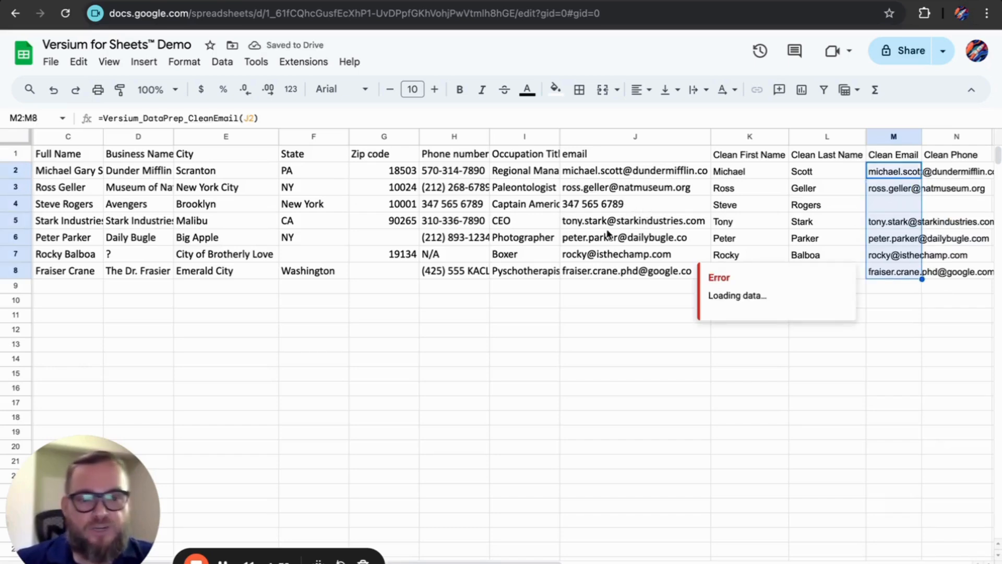
left_click(901, 209)
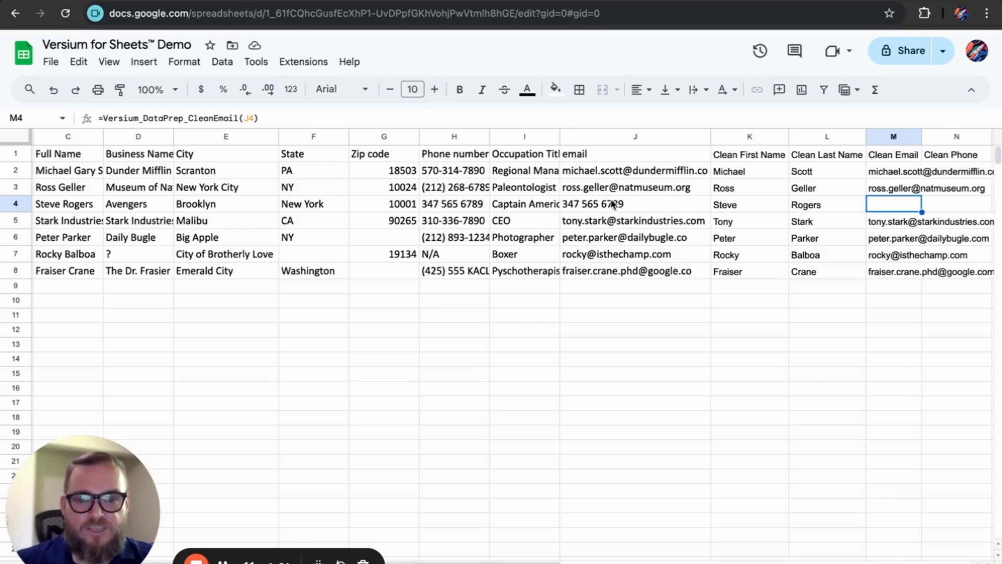
scroll(616, 204, "right", 2)
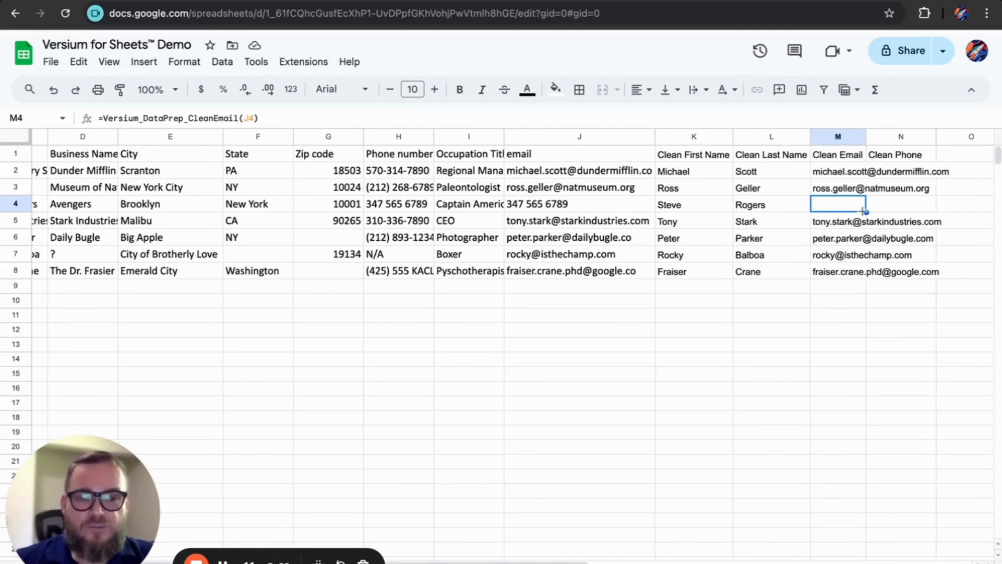
double_click(866, 136)
left_click(917, 173)
Step: Enter =Versium_DataPrep_CleanPhoneNumber(H2) in N2 to get the first contact's digits-only phone
type("=")
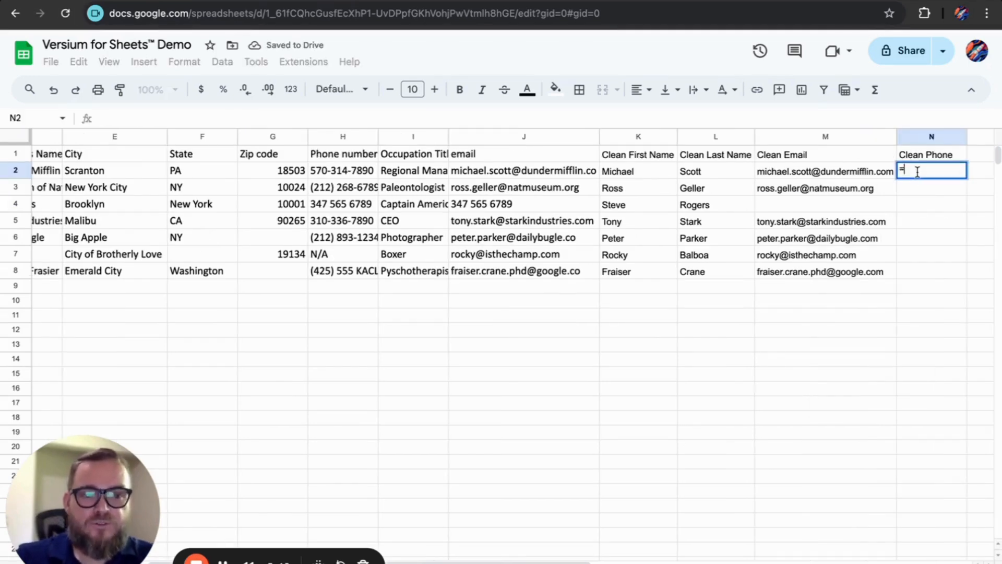
type("VERSIUM_DATAP")
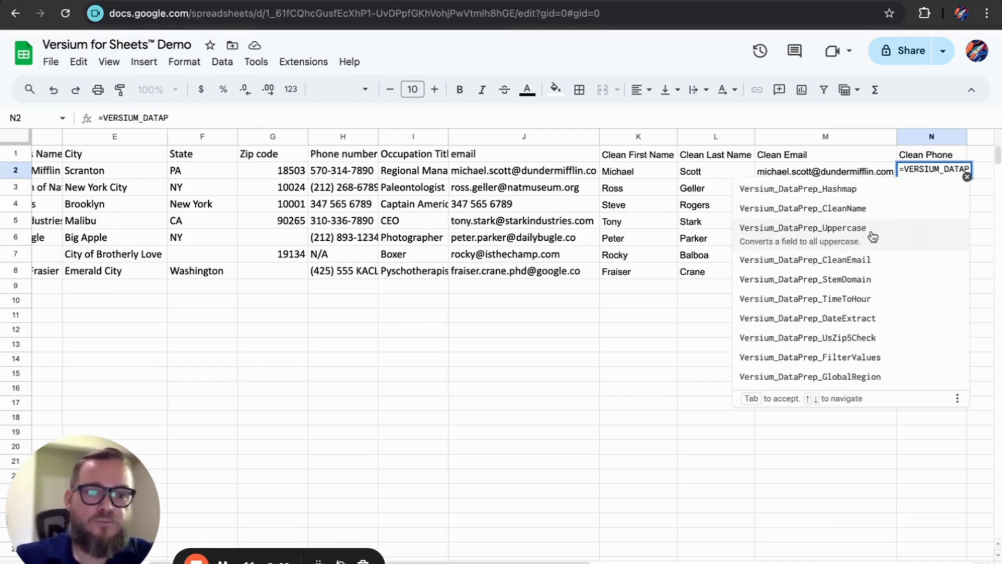
type("RE")
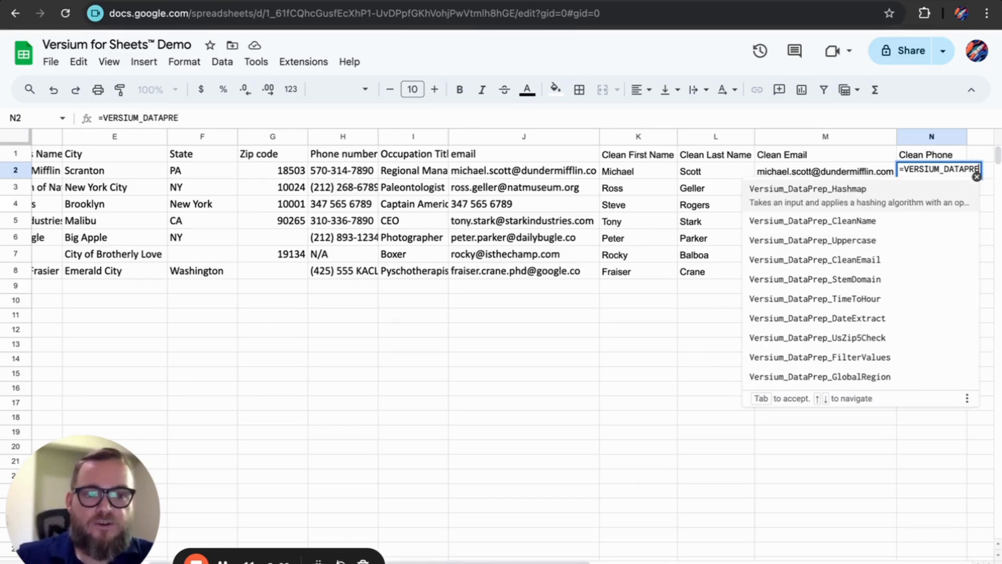
type("P_")
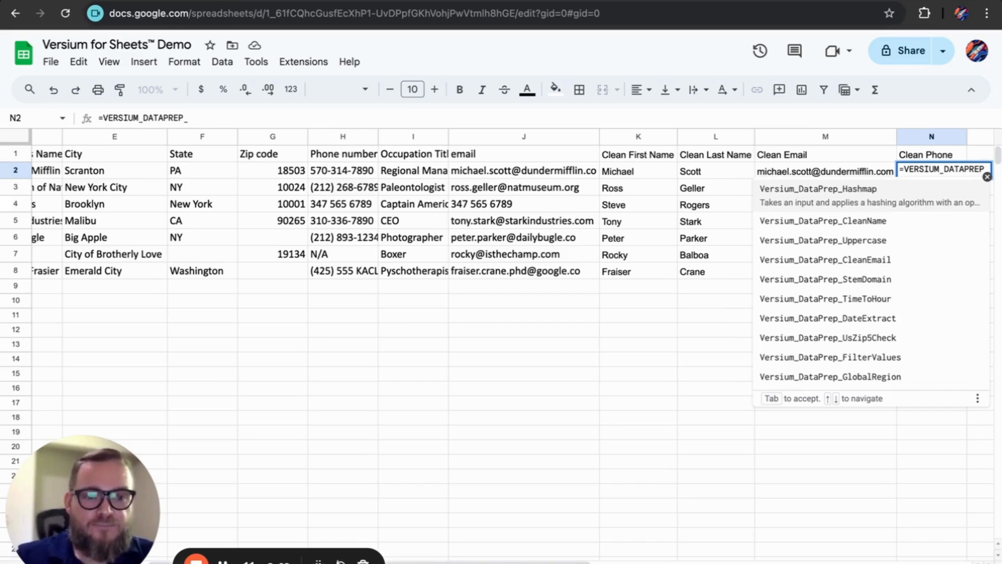
type("CLEAN")
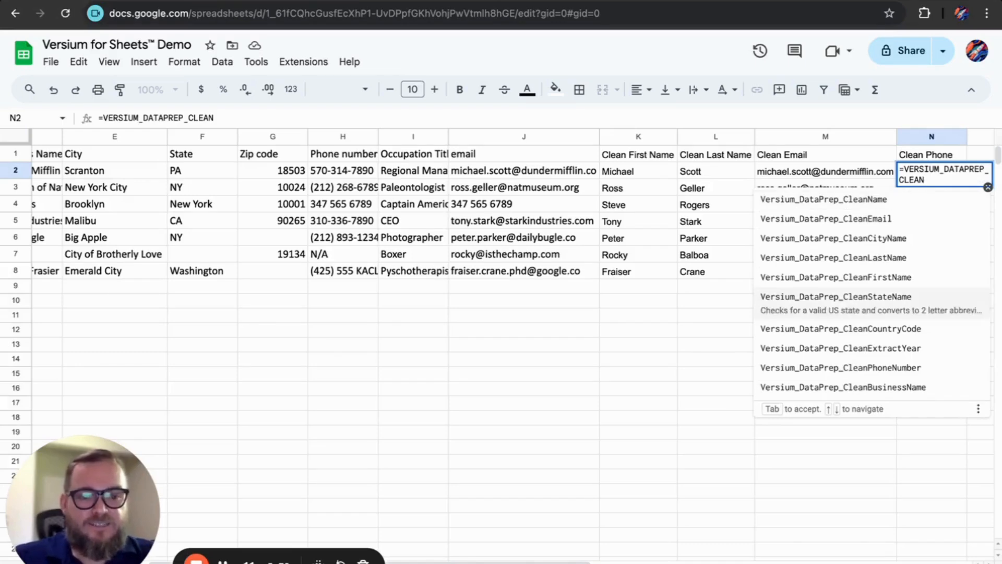
left_click(906, 360)
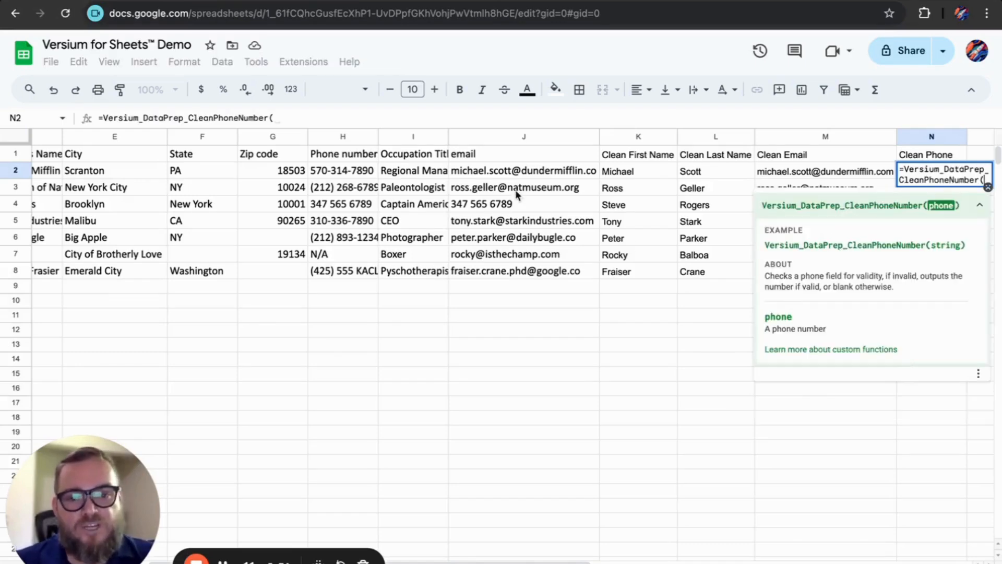
left_click(333, 172)
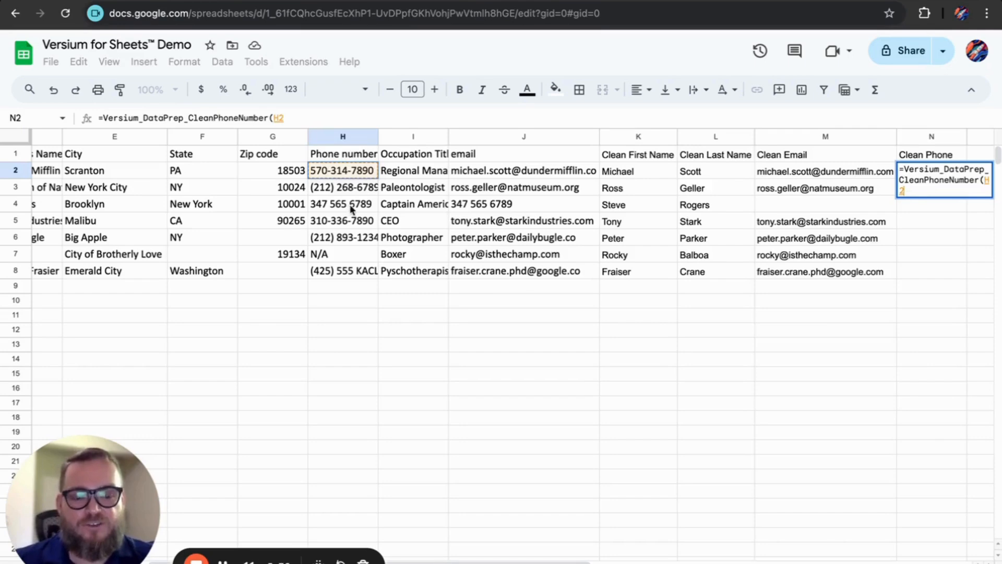
key("Return")
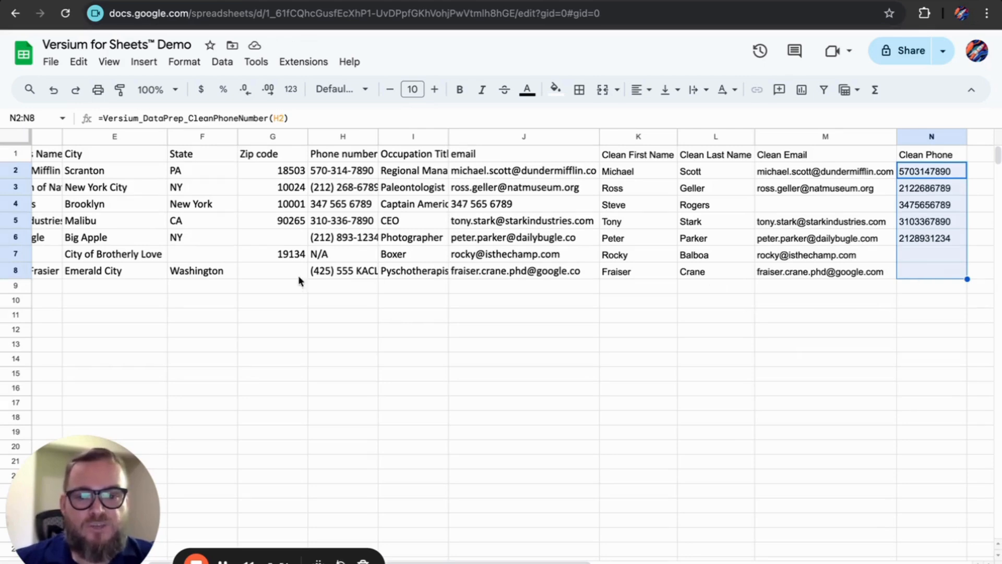
Step: Review the malformed and N/A phone entries in rows 8 and 7
left_click(328, 274)
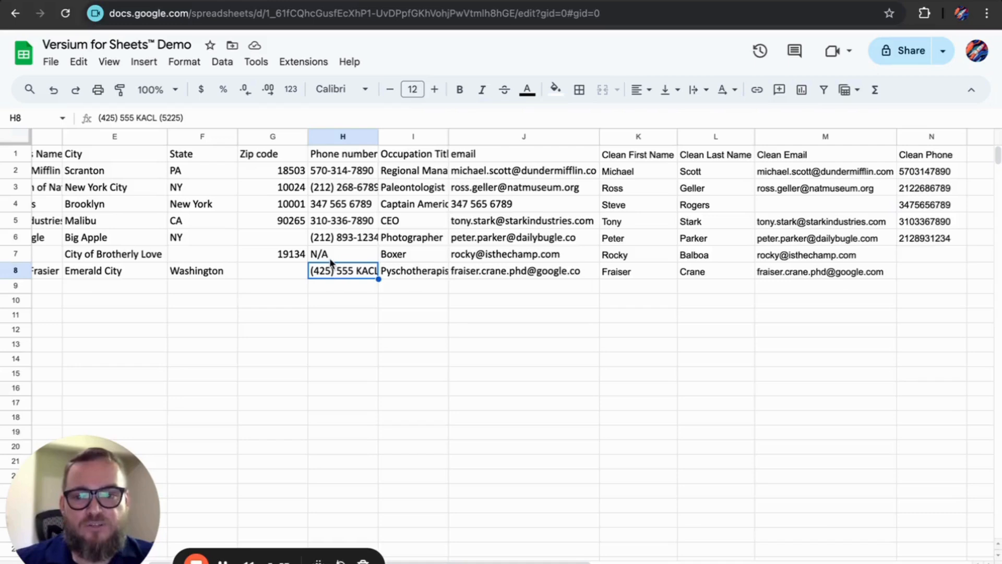
left_click(330, 255)
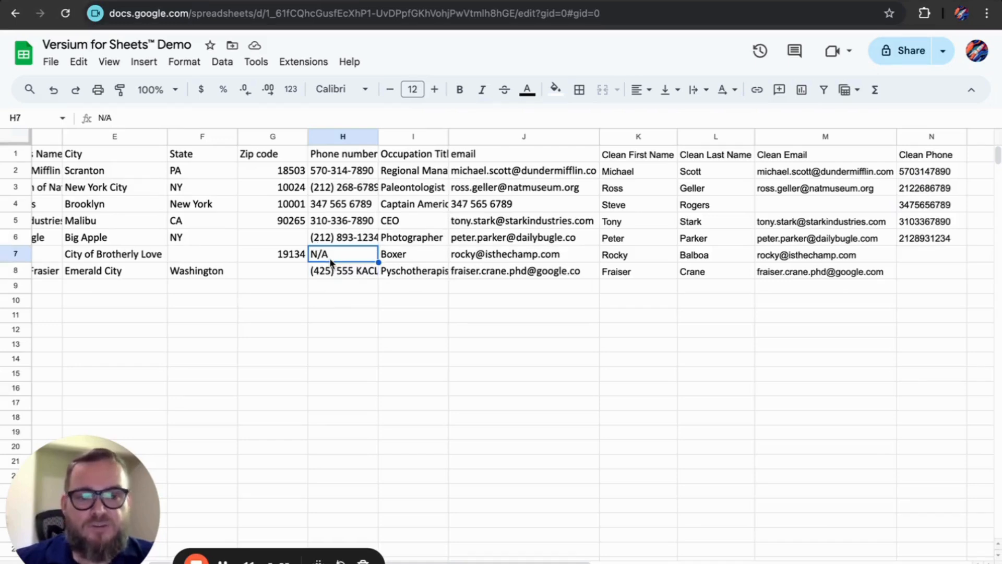
left_click(978, 174)
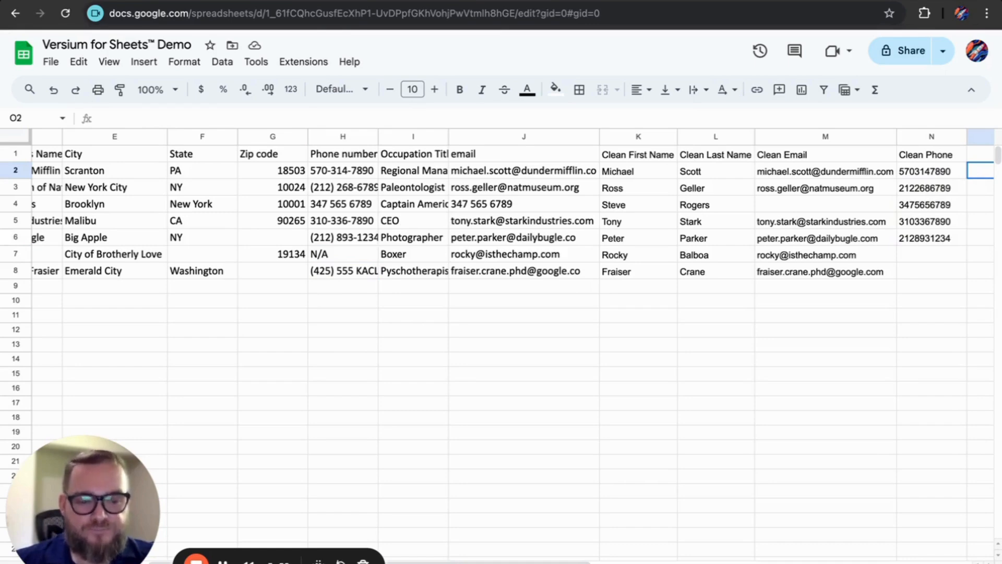
left_click(989, 562)
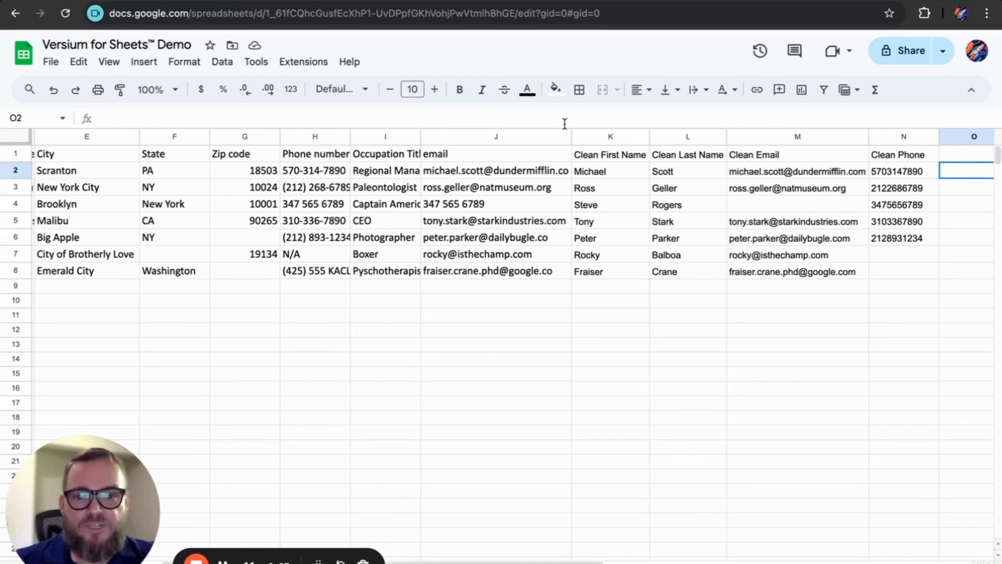
Step: Narrow column J, review the fuzzy locations Big Apple and City of Brotherly Love, and select O6
left_click_drag(571, 137, 538, 137)
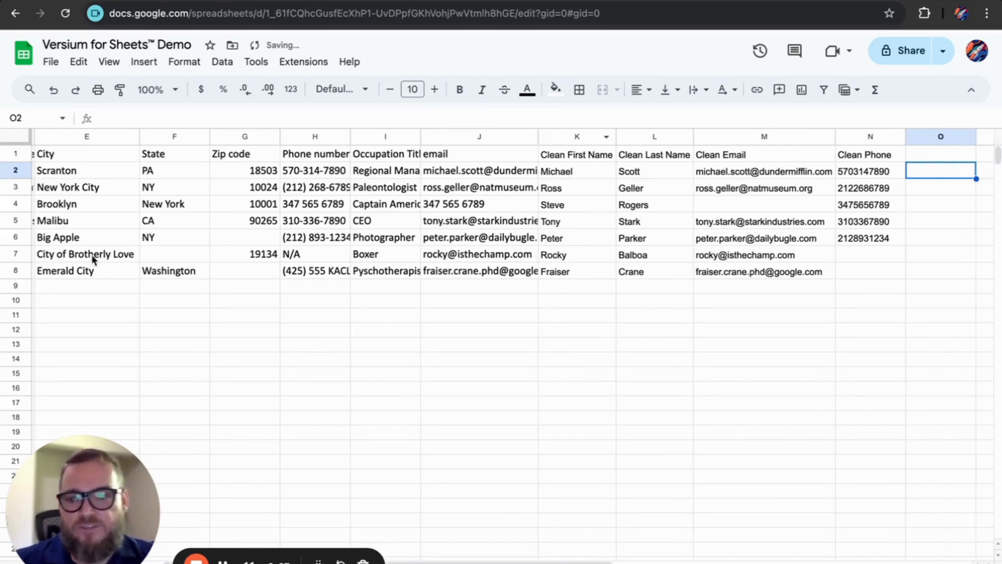
left_click(91, 241)
left_click(86, 254)
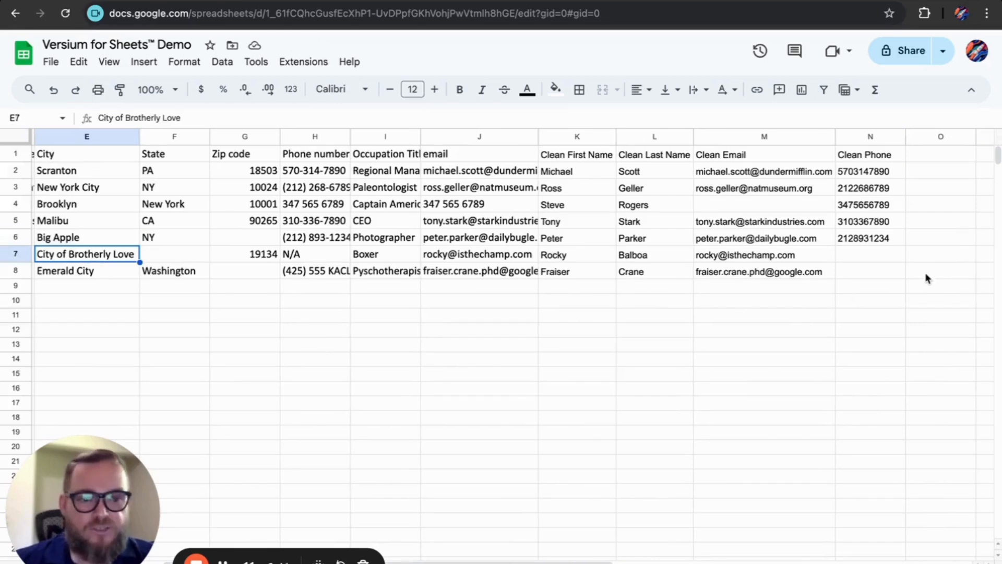
left_click(919, 243)
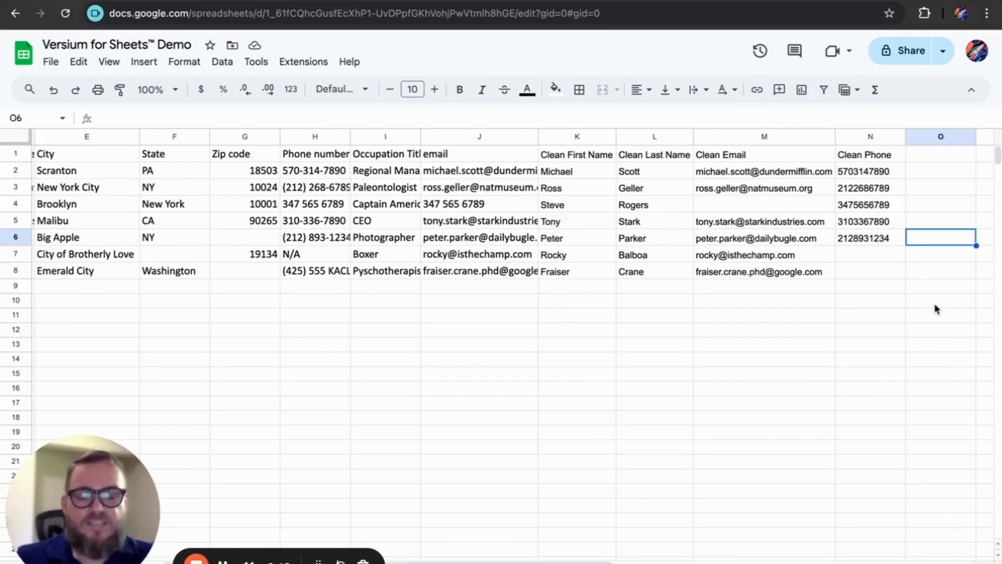
Step: Enter =Versium_DataPrep_FixFuzzyLocation(E6) in O6 and fill it down to O8
type("=VERSIUM_DATAPREP_F")
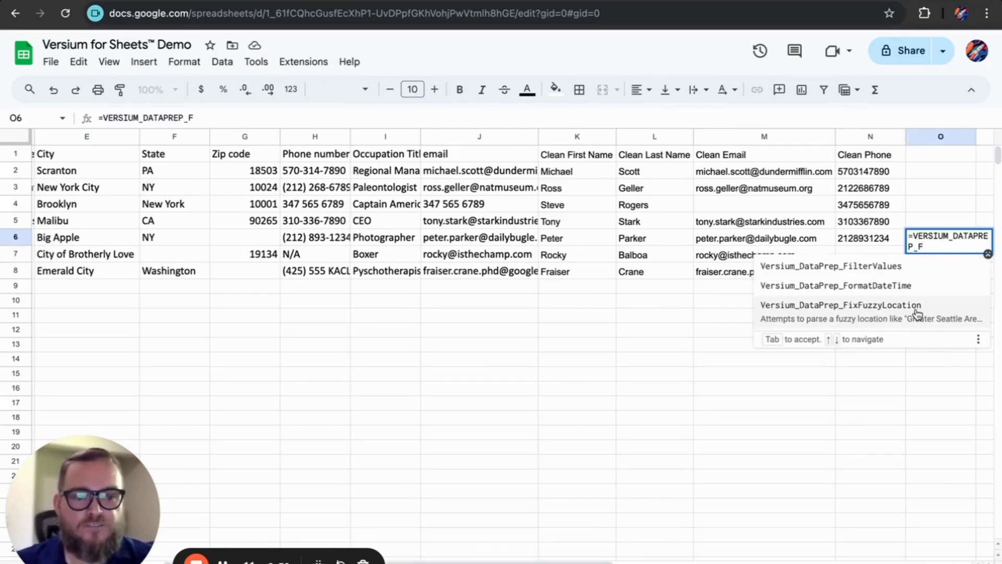
left_click(917, 308)
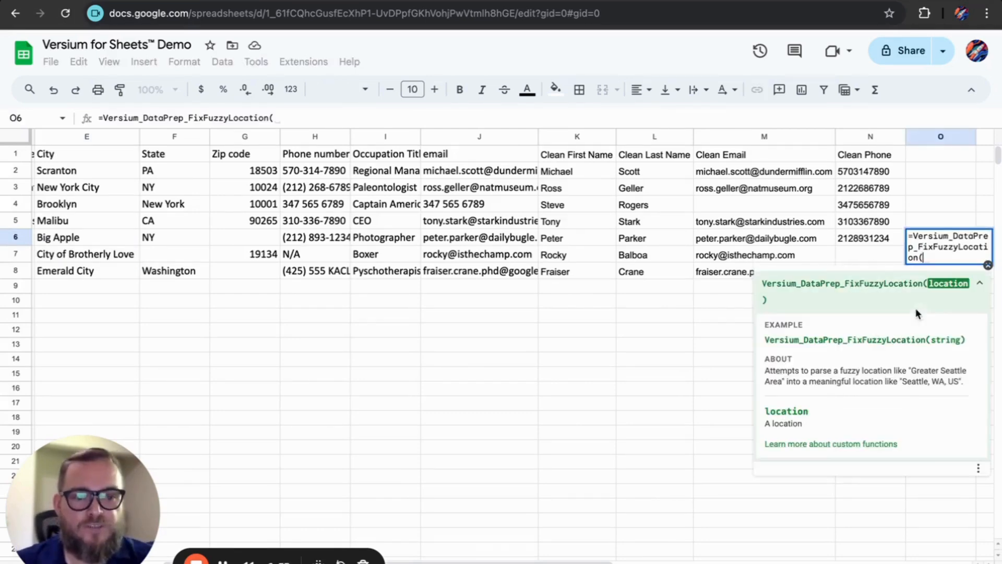
left_click(57, 245)
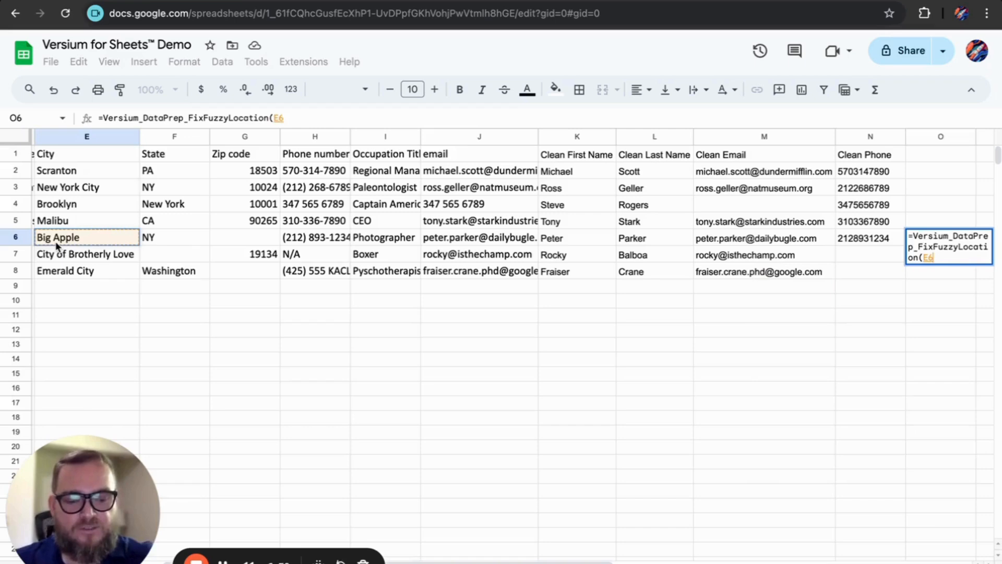
type(")")
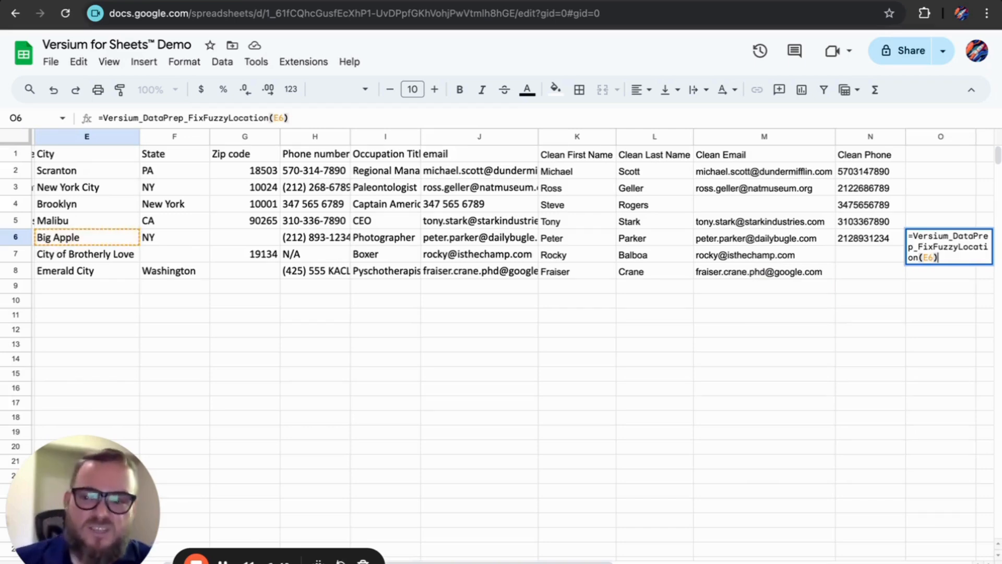
key("Return")
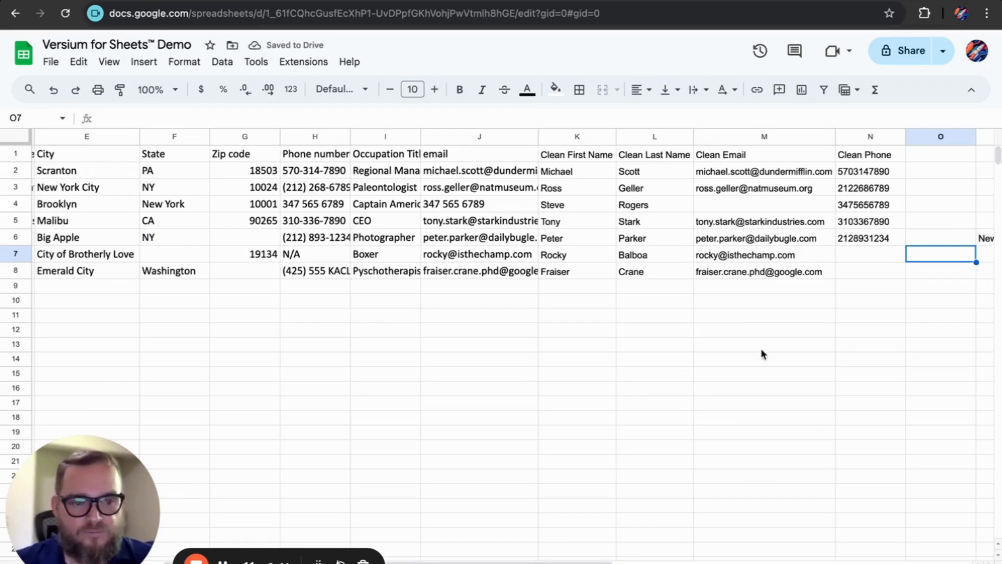
left_click(952, 241)
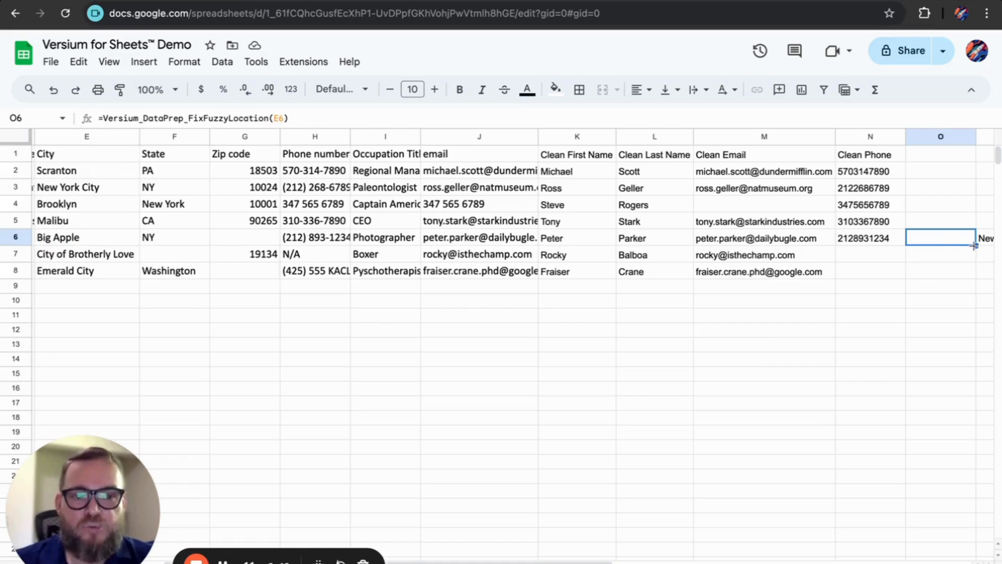
left_click_drag(974, 245, 961, 283)
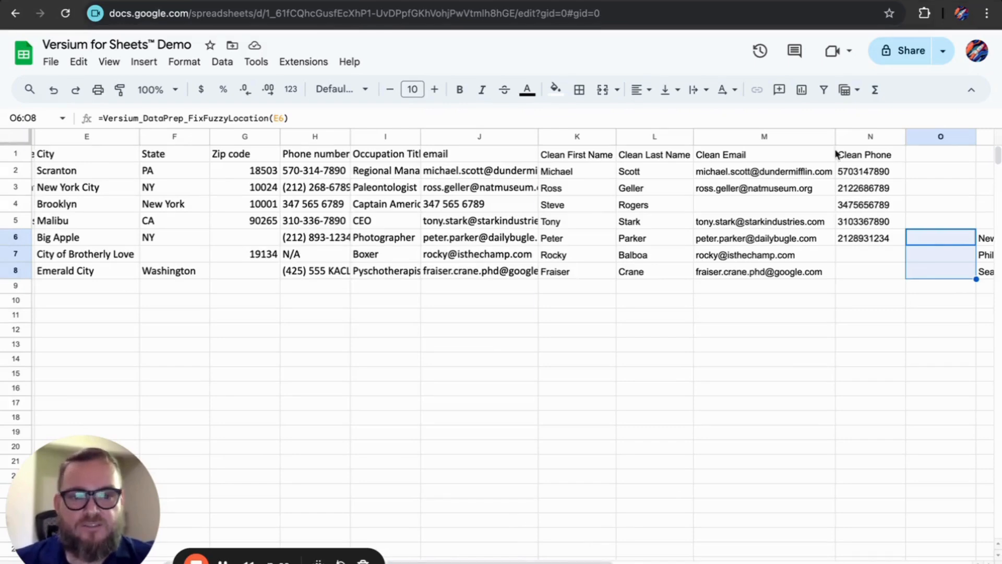
Step: Hide columns K through N
left_click_drag(838, 137, 567, 137)
right_click(567, 146)
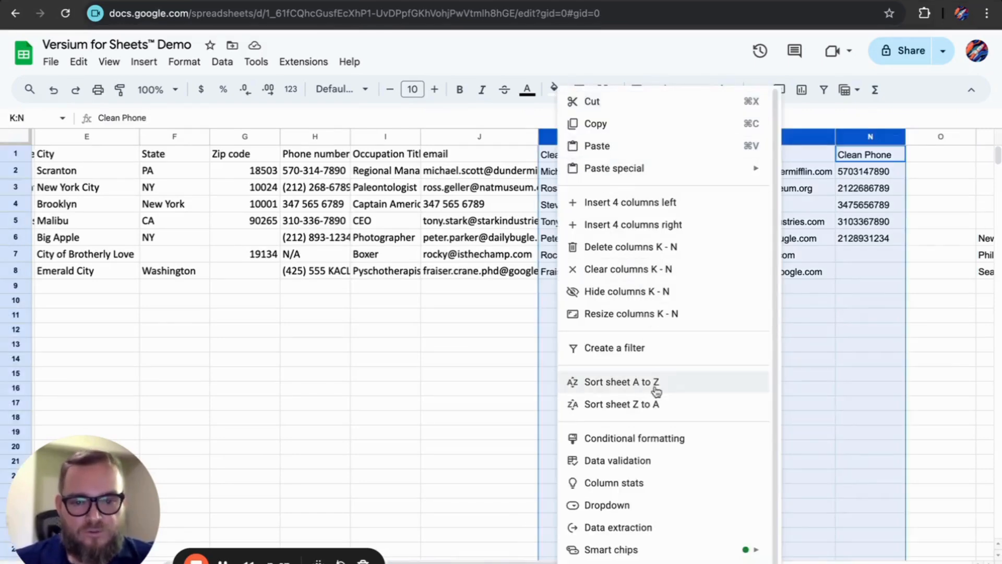
left_click(662, 295)
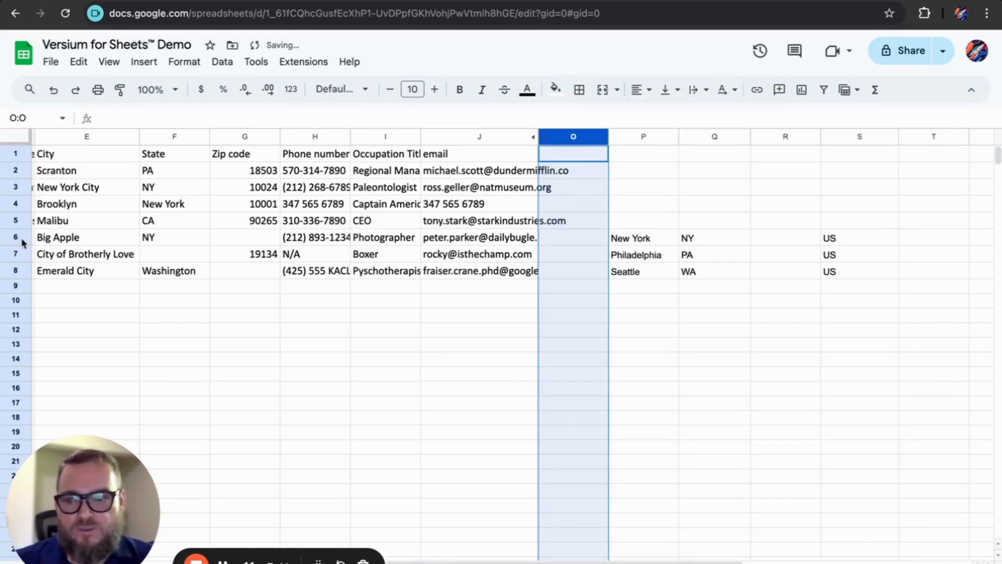
Step: Compare Big Apple, City of Brotherly Love and Emerald City with parsed New York, Philadelphia, Seattle, WA
left_click(65, 241)
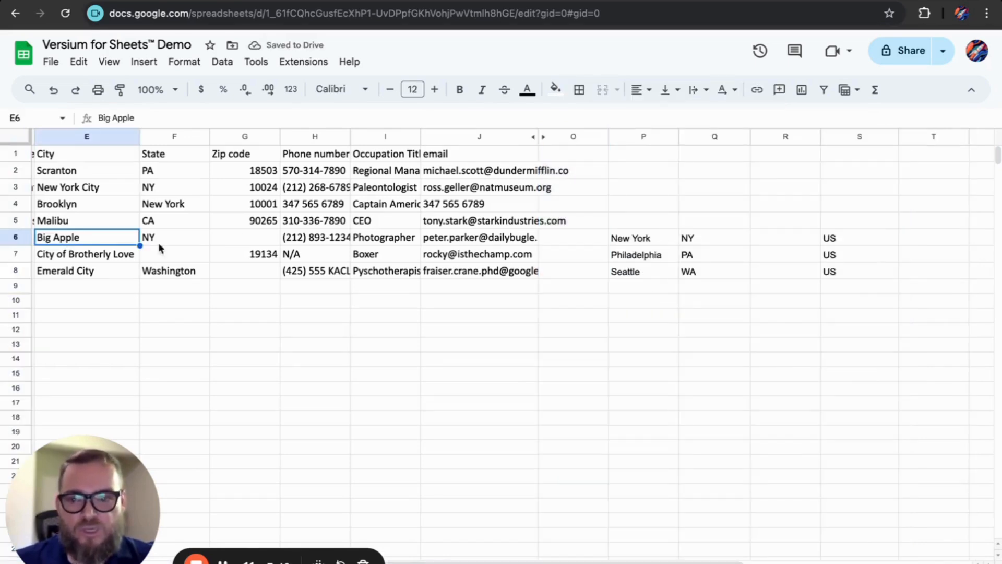
left_click(661, 241)
left_click(111, 257)
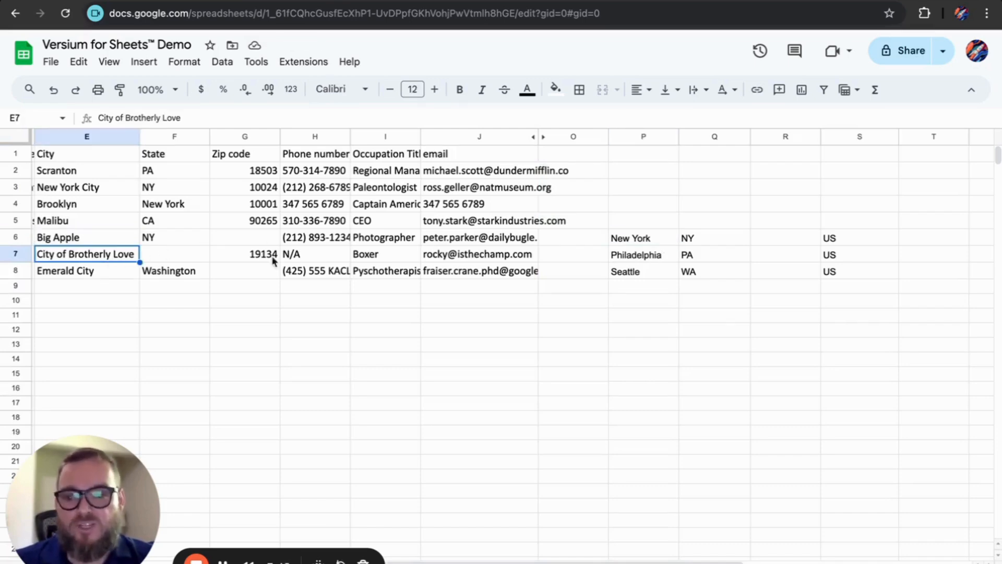
left_click(651, 259)
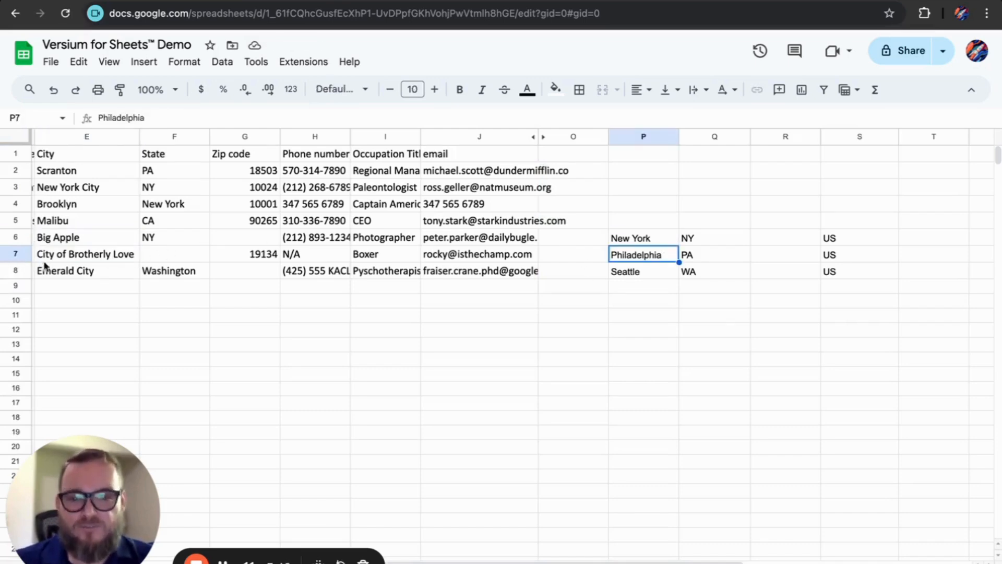
left_click(89, 278)
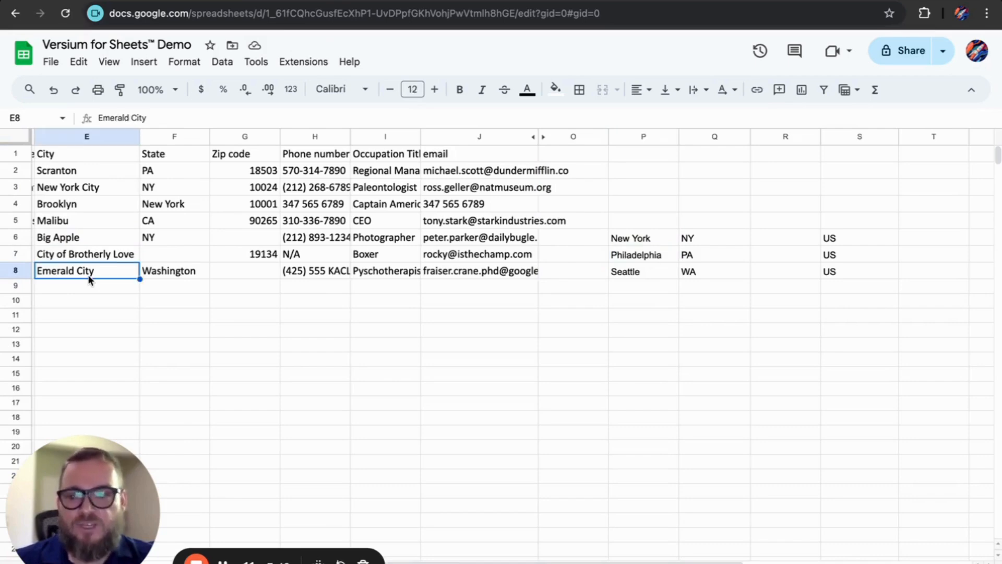
left_click(652, 274)
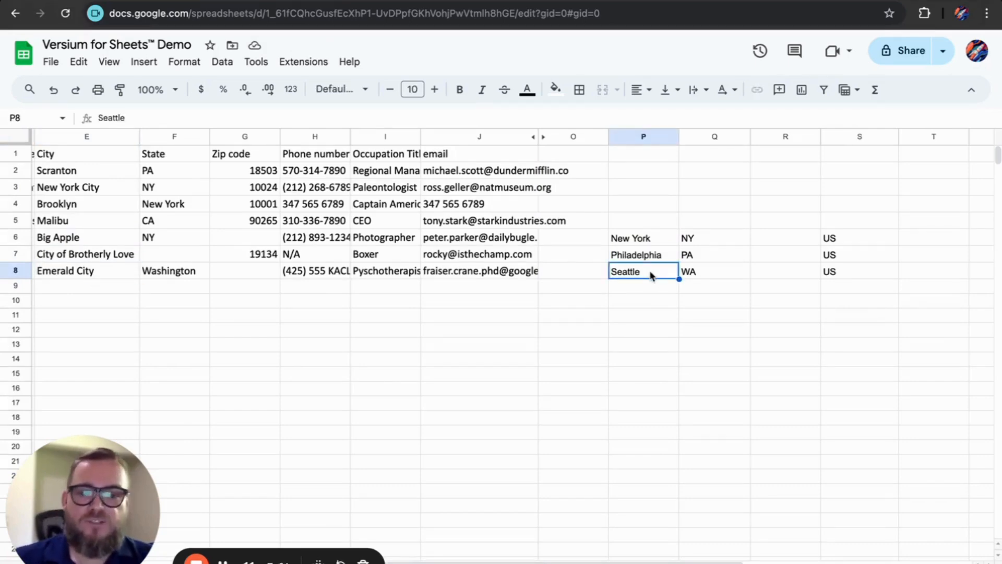
left_click(713, 275)
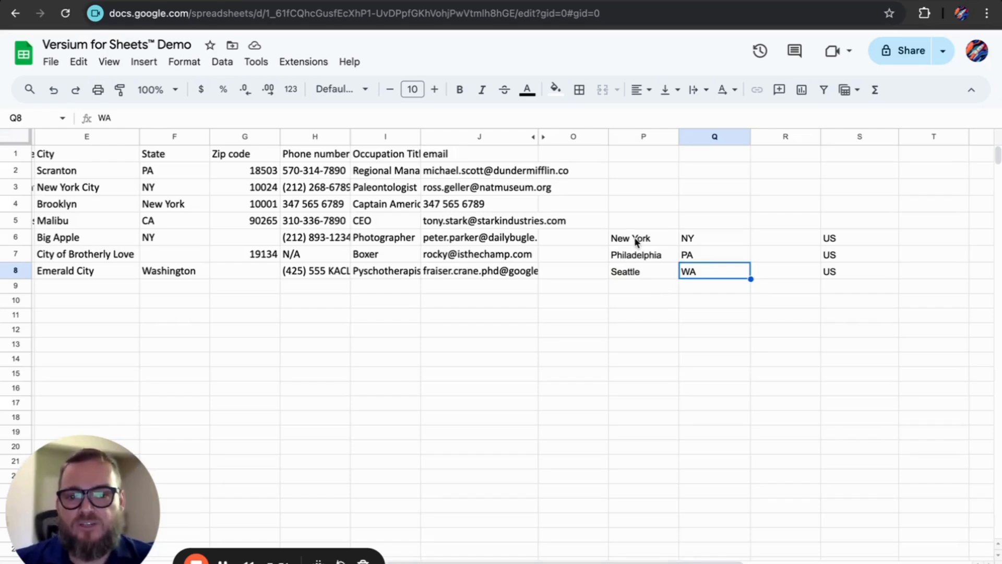
Step: Show the Versium Data Prep Functions list under Extensions > Versium for Sheets™ and scroll through it
left_click(303, 61)
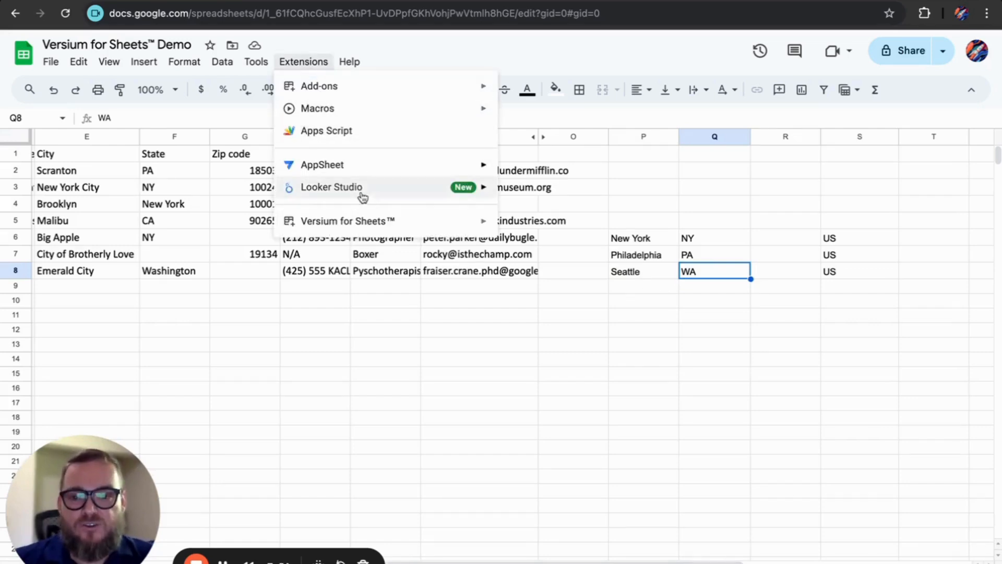
mouse_move(364, 231)
mouse_move(586, 237)
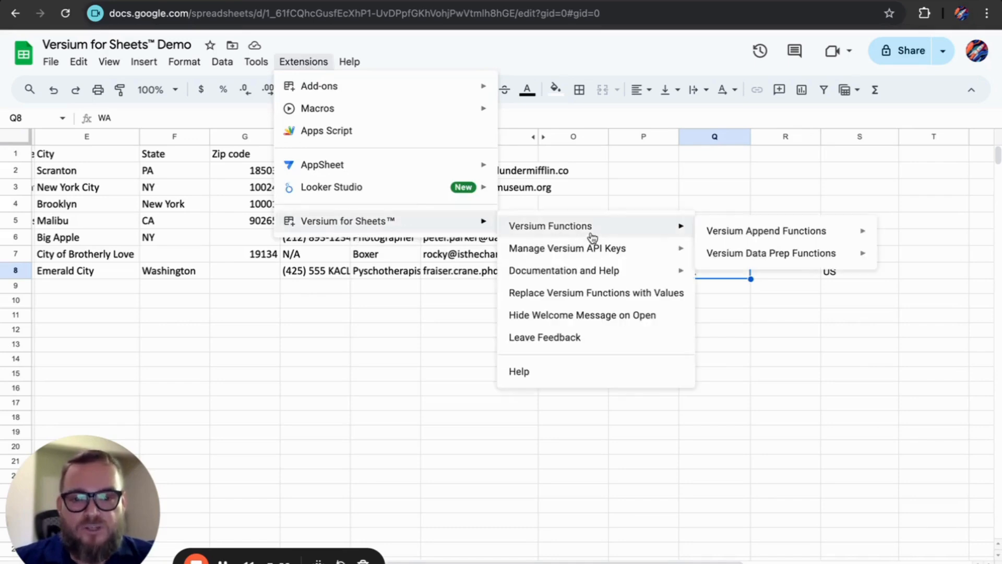
mouse_move(746, 257)
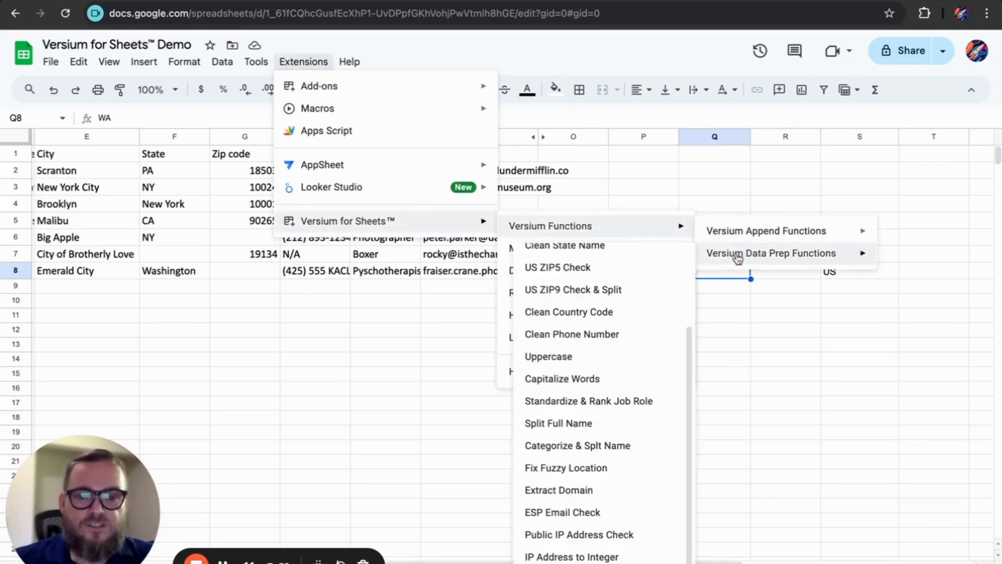
scroll(677, 306, "down", 1)
scroll(676, 306, "down", 3)
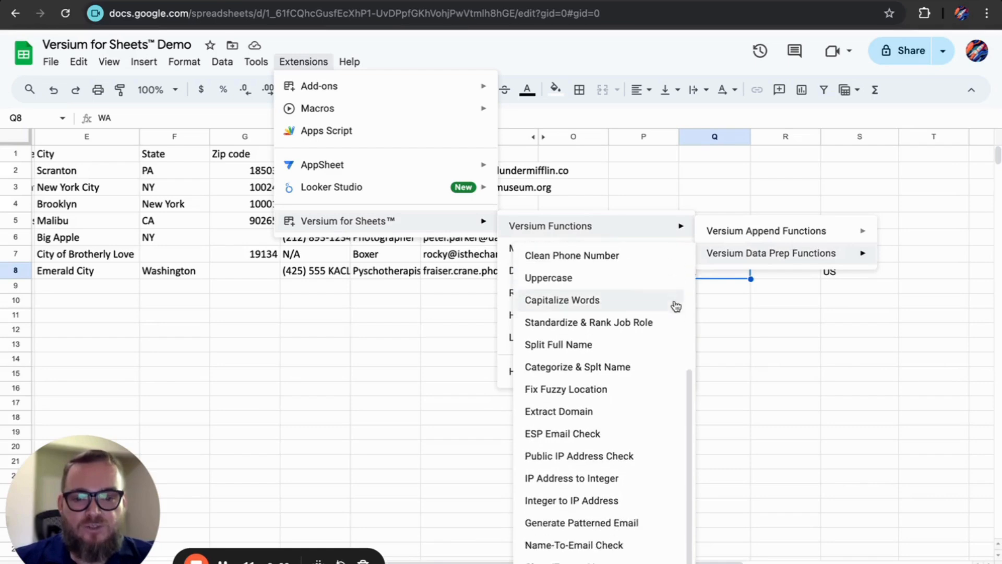
scroll(676, 306, "down", 1)
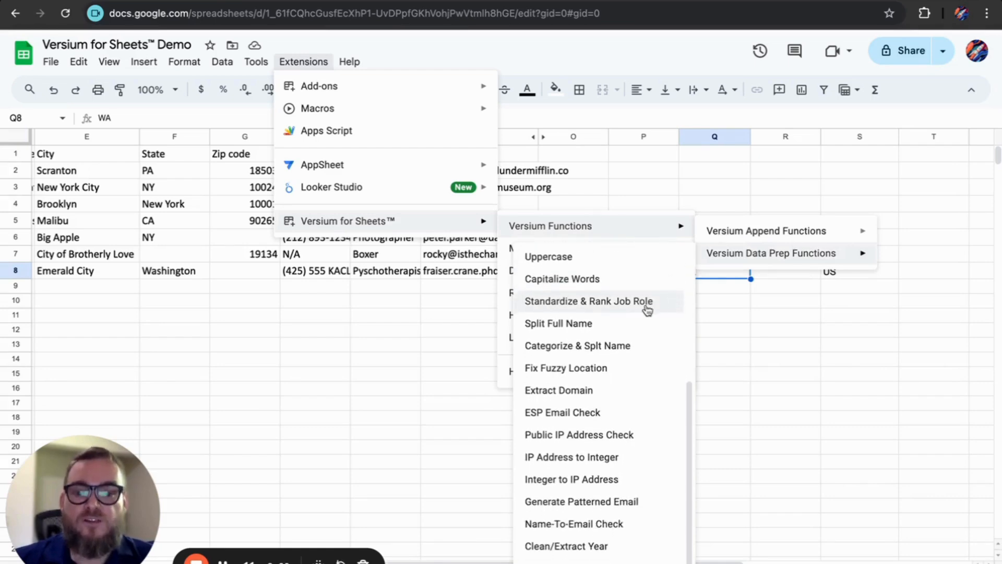